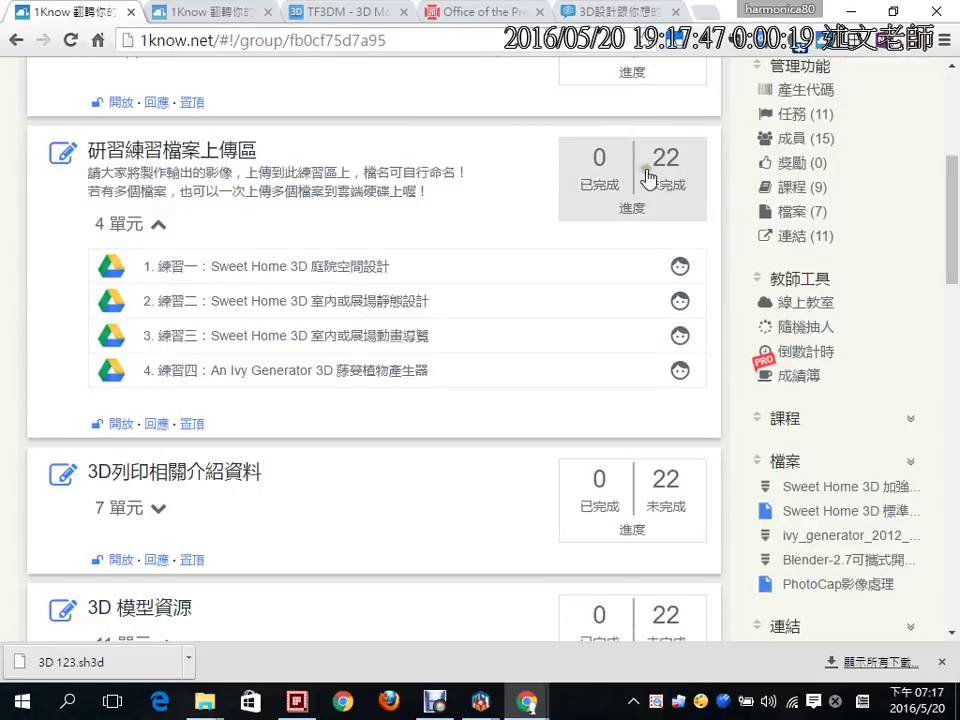
Open the practice upload area's progress table, go to exercise one's submissions, and preview the submitted 3D 123.sh3d file before closing it.
{"action": "left_click", "coordinate": [641, 153]}
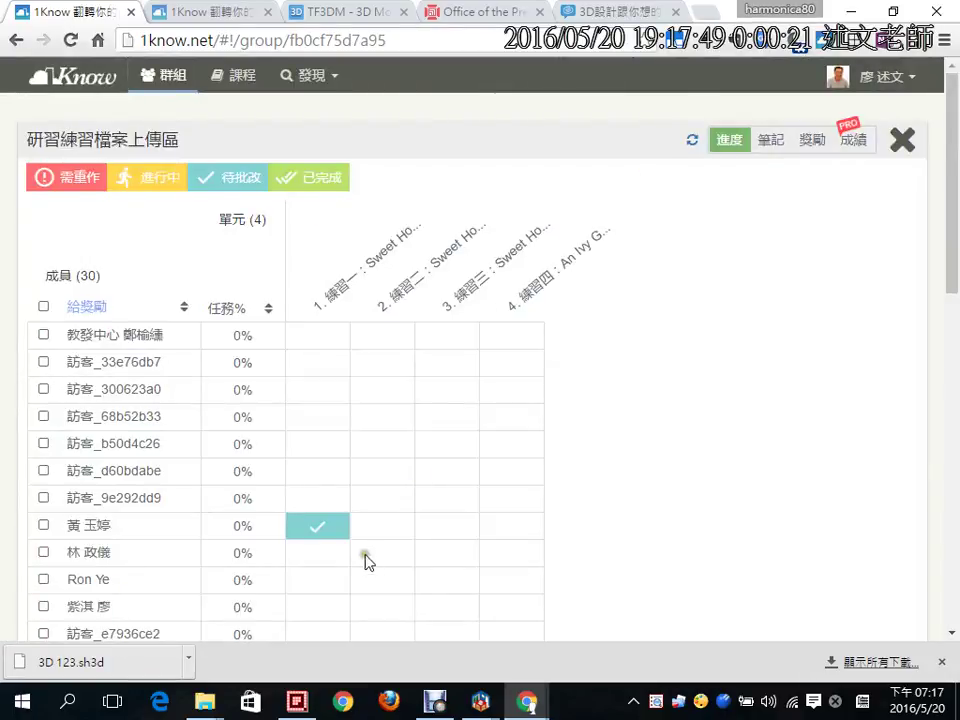
{"action": "mouse_move", "coordinate": [316, 525]}
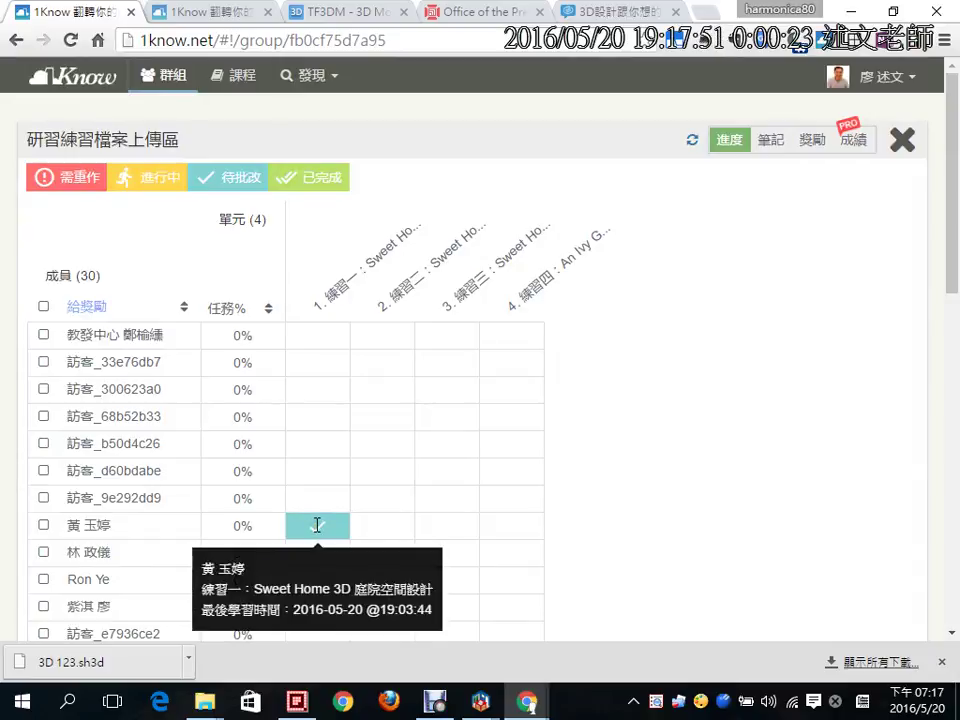
{"action": "left_click", "coordinate": [354, 276]}
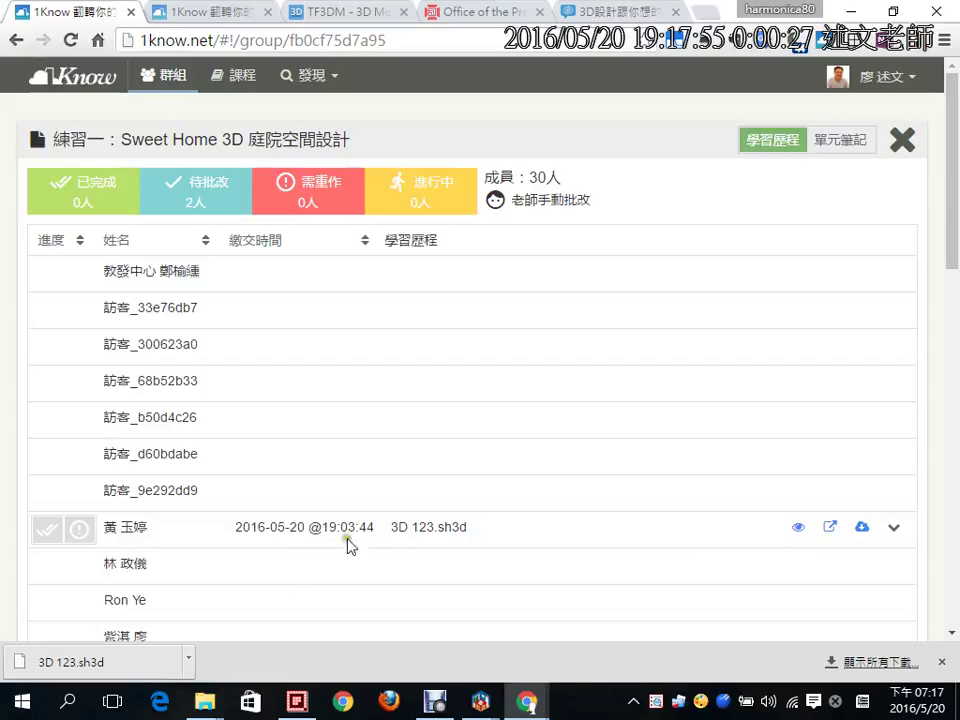
{"action": "left_click_drag", "start_coordinate": [470, 532], "coordinate": [437, 534]}
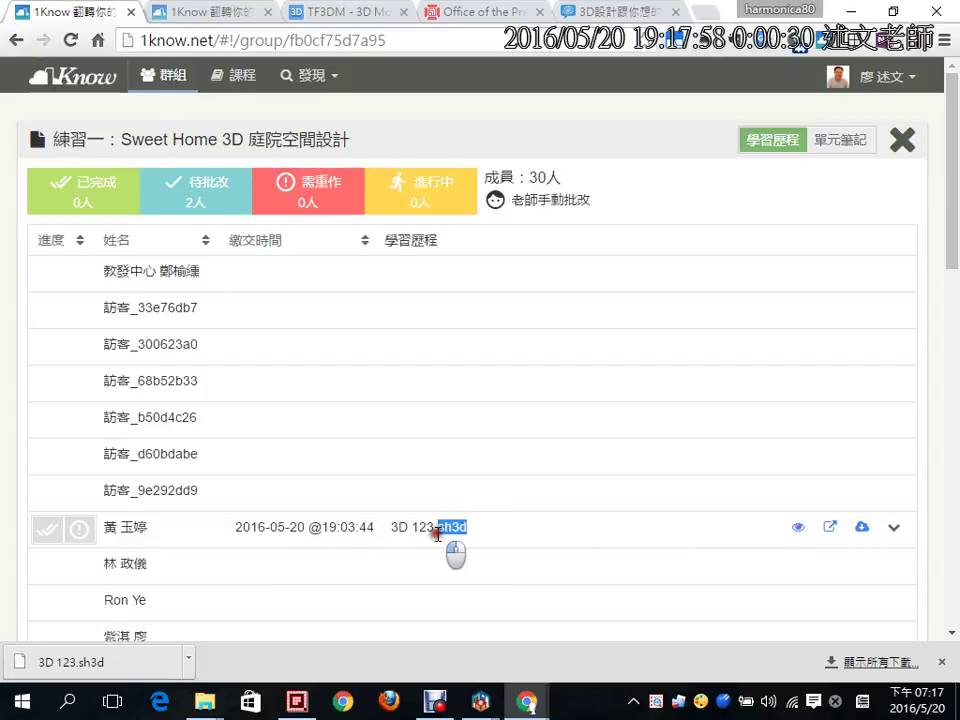
{"action": "left_click", "coordinate": [798, 528]}
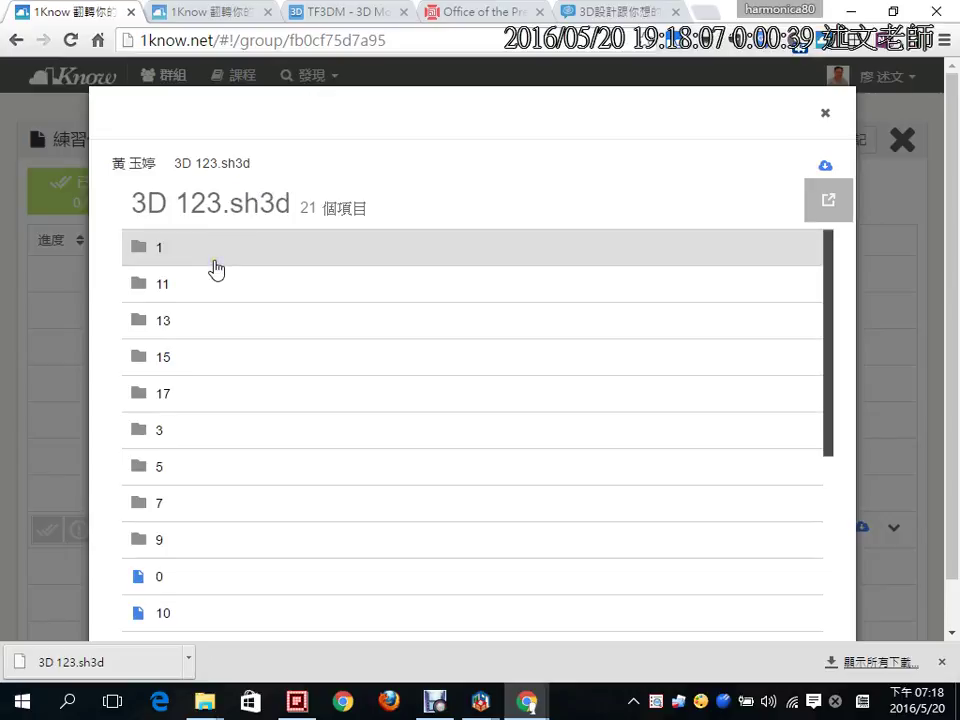
{"action": "left_click", "coordinate": [825, 114]}
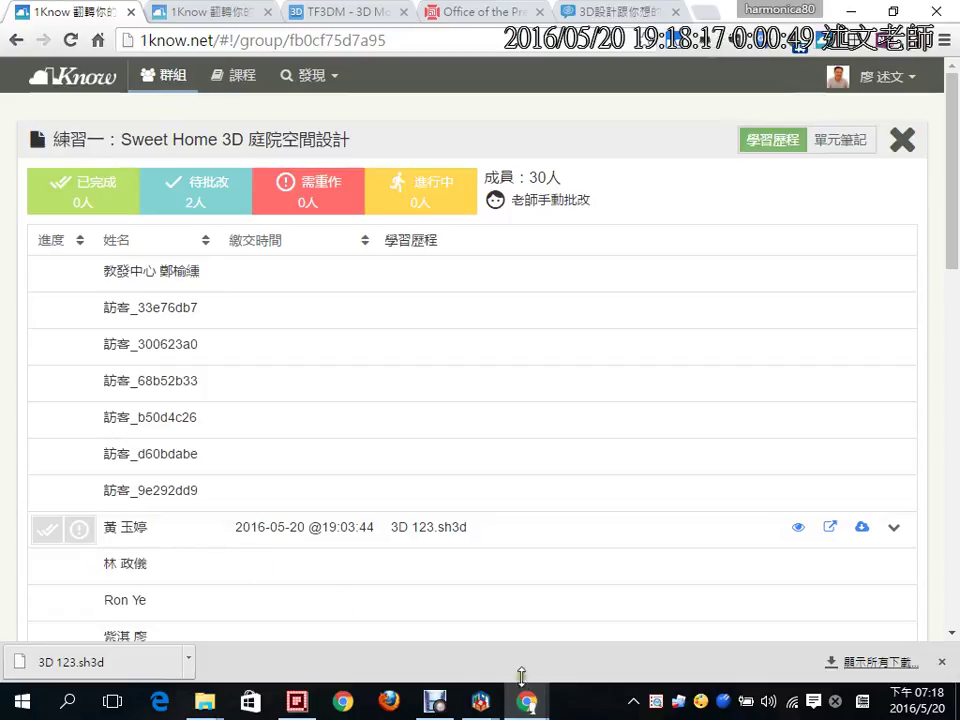
Switch to the 3D 123.sh3d window in Sweet Home 3D and rearrange the panes to enlarge the 3D view.
{"action": "mouse_move", "coordinate": [481, 700]}
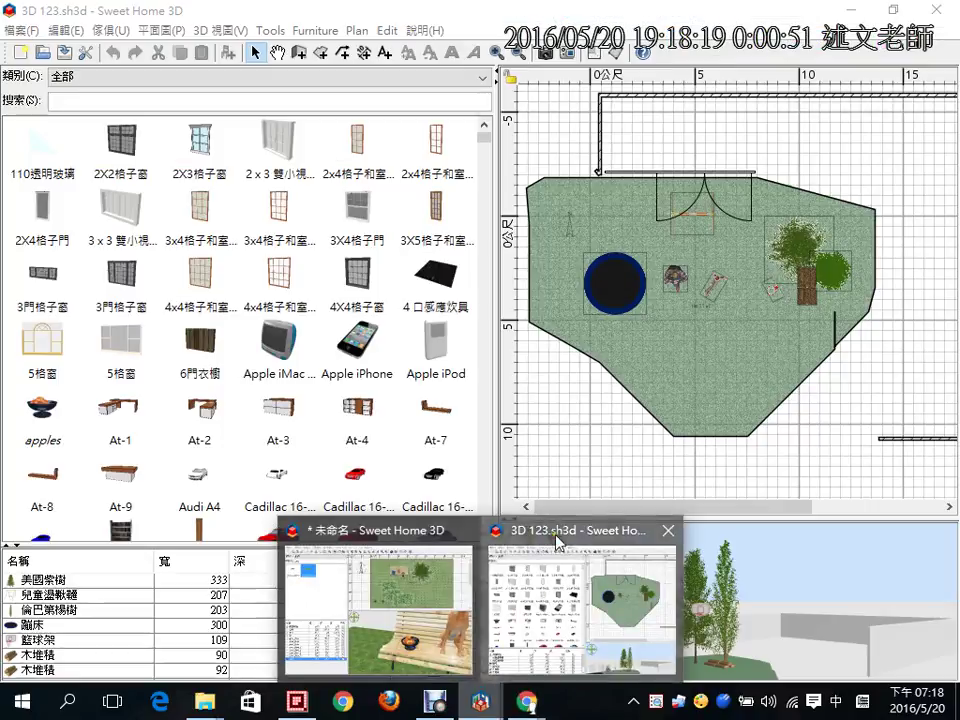
{"action": "left_click", "coordinate": [558, 541]}
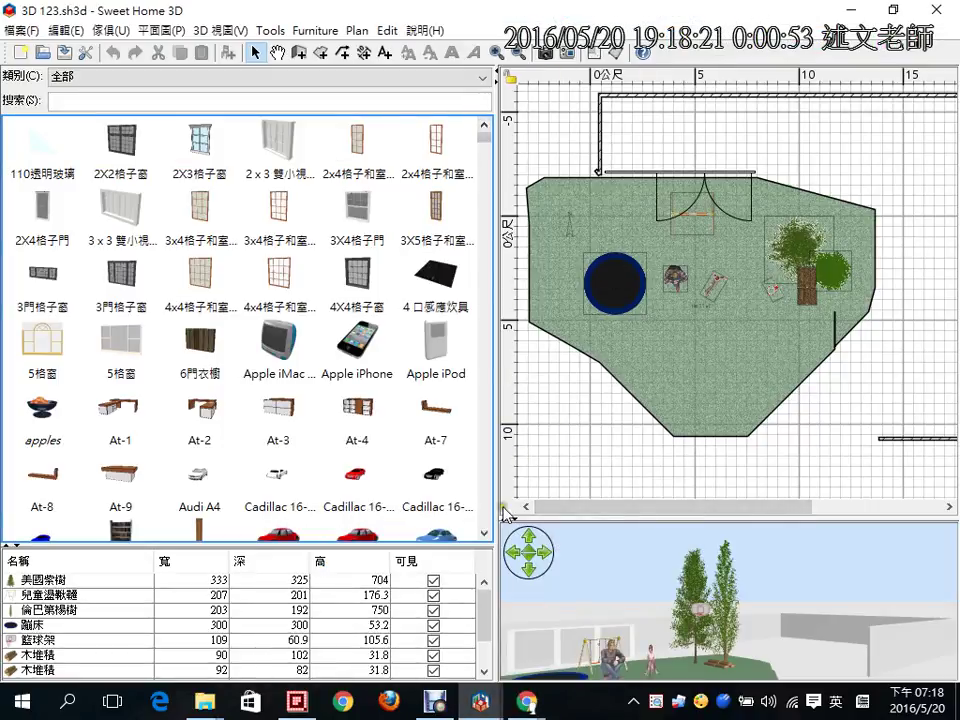
{"action": "left_click_drag", "start_coordinate": [497, 510], "coordinate": [298, 211]}
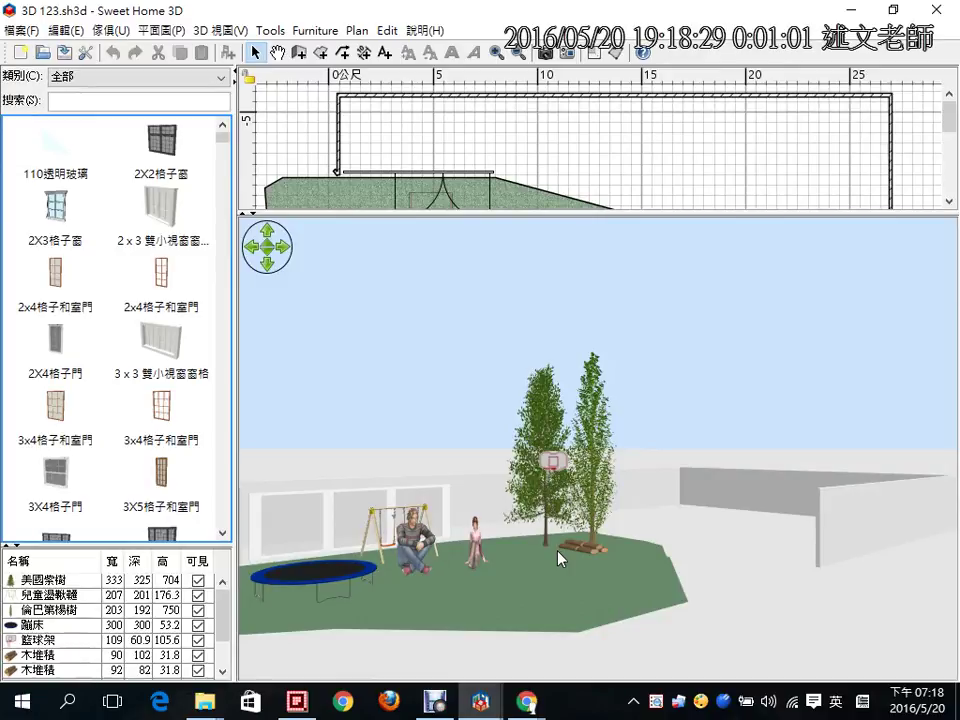
{"action": "left_click_drag", "start_coordinate": [782, 549], "coordinate": [818, 488]}
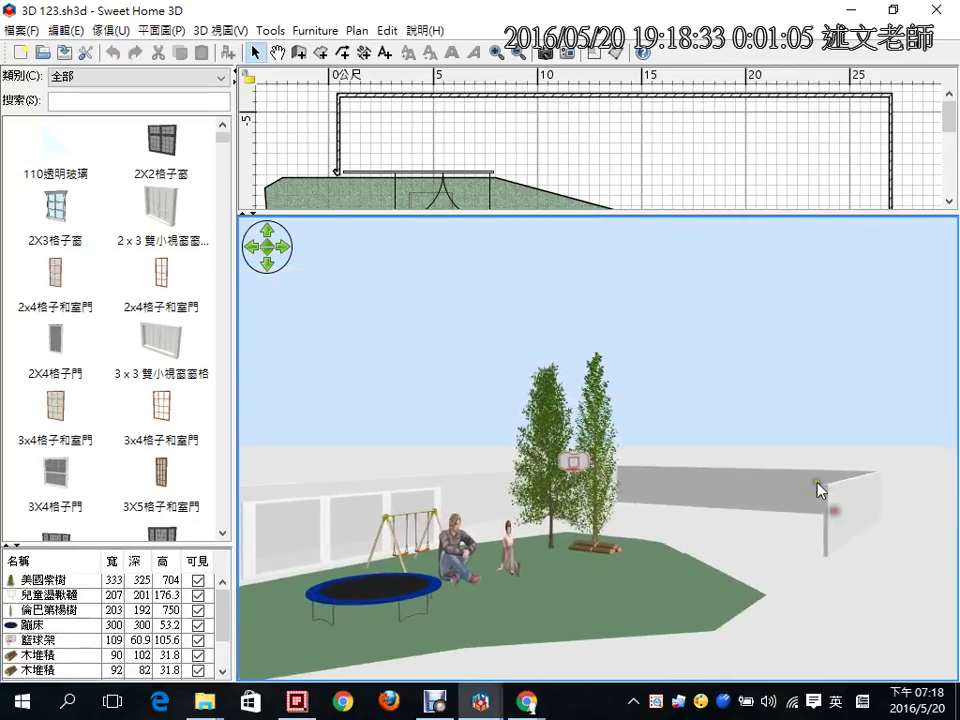
{"action": "left_click_drag", "start_coordinate": [698, 215], "coordinate": [678, 318]}
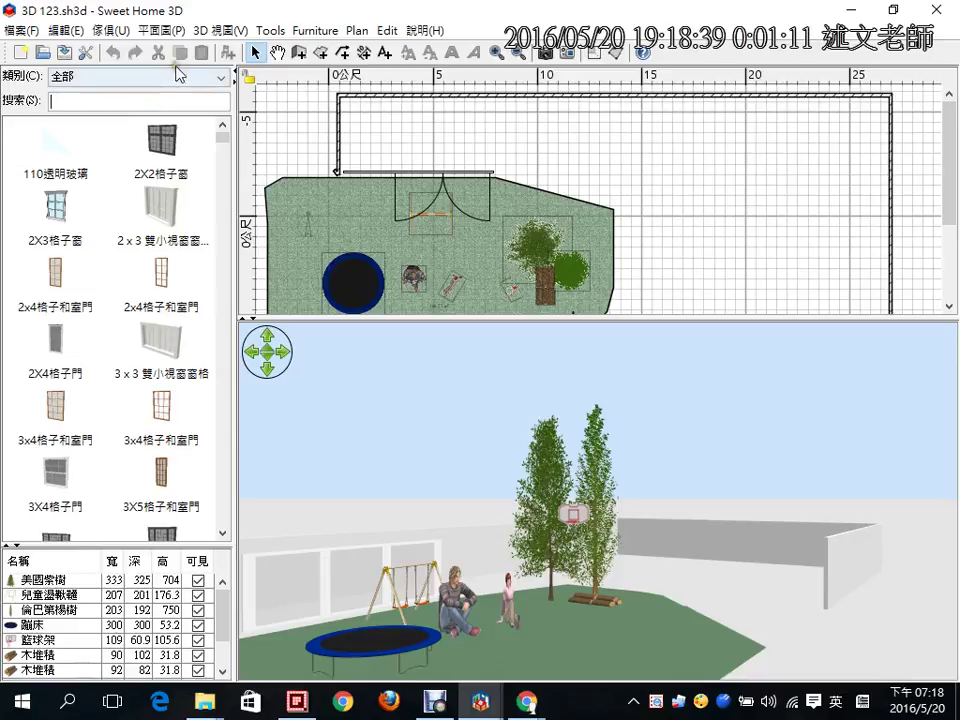
Filter the furniture catalog to the 9戶外 category.
{"action": "left_click", "coordinate": [220, 78]}
{"action": "left_click_drag", "start_coordinate": [216, 167], "coordinate": [230, 306]}
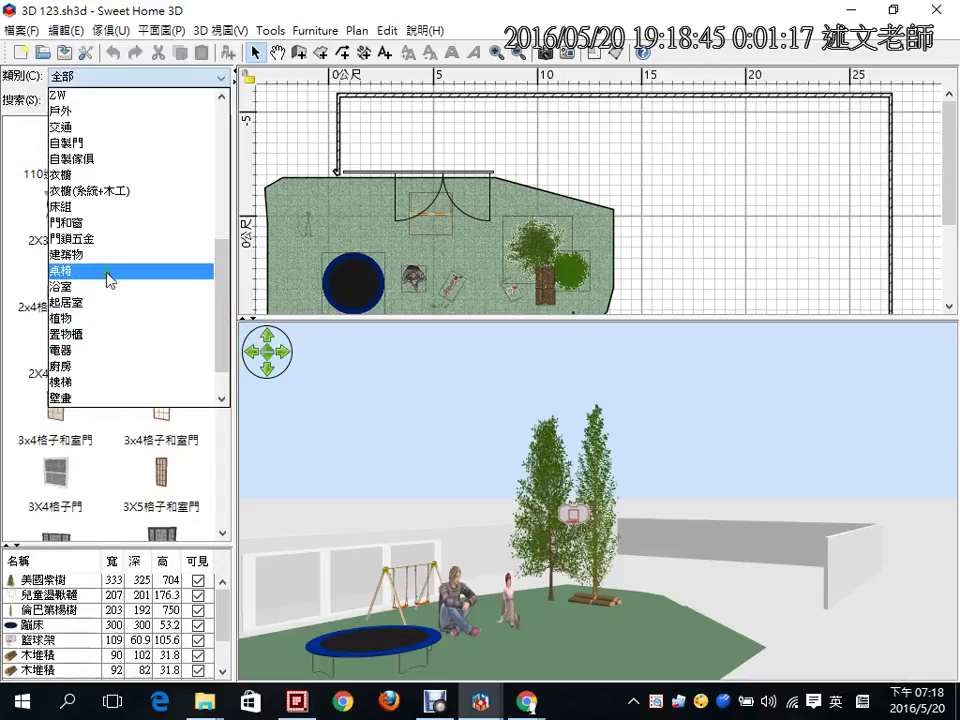
{"action": "left_click_drag", "start_coordinate": [221, 294], "coordinate": [221, 275]}
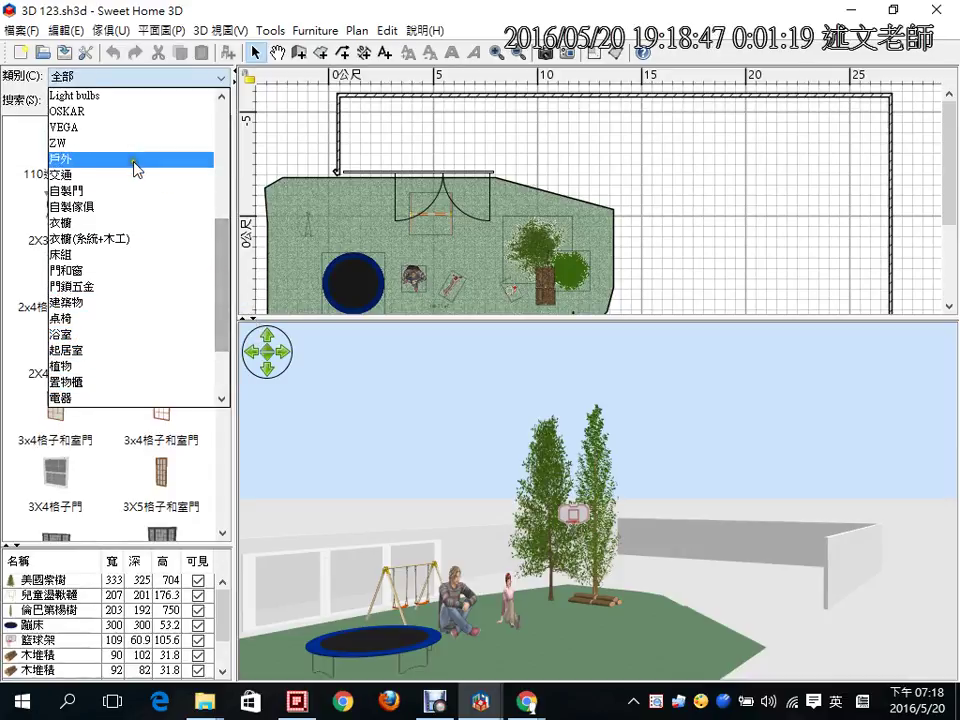
{"action": "left_click", "coordinate": [133, 160]}
{"action": "left_click", "coordinate": [218, 80]}
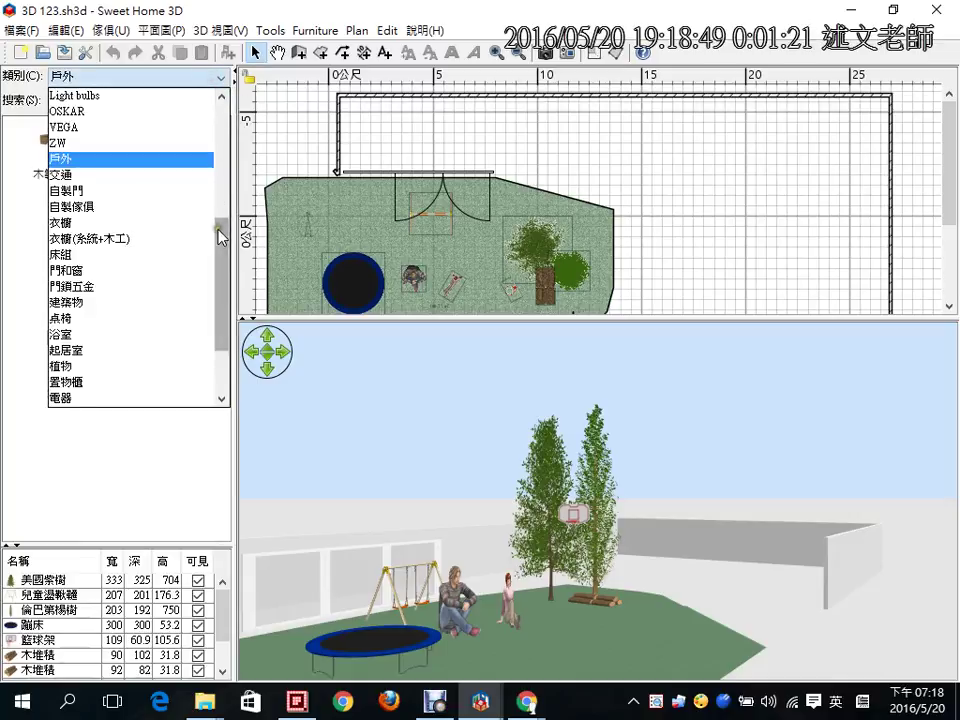
{"action": "left_click_drag", "start_coordinate": [221, 236], "coordinate": [221, 146]}
{"action": "left_click", "coordinate": [110, 257]}
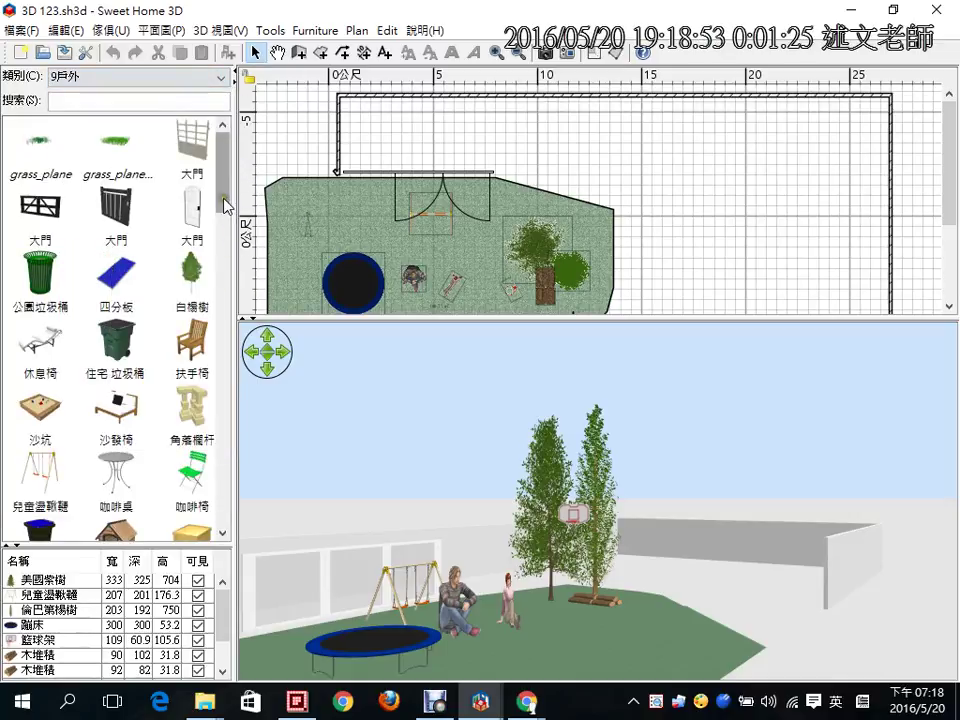
Place a 柵欄 fence panel from the catalog at the open left end of the plan's lower wall.
{"action": "left_click", "coordinate": [222, 234]}
{"action": "left_click_drag", "start_coordinate": [222, 240], "coordinate": [223, 321]}
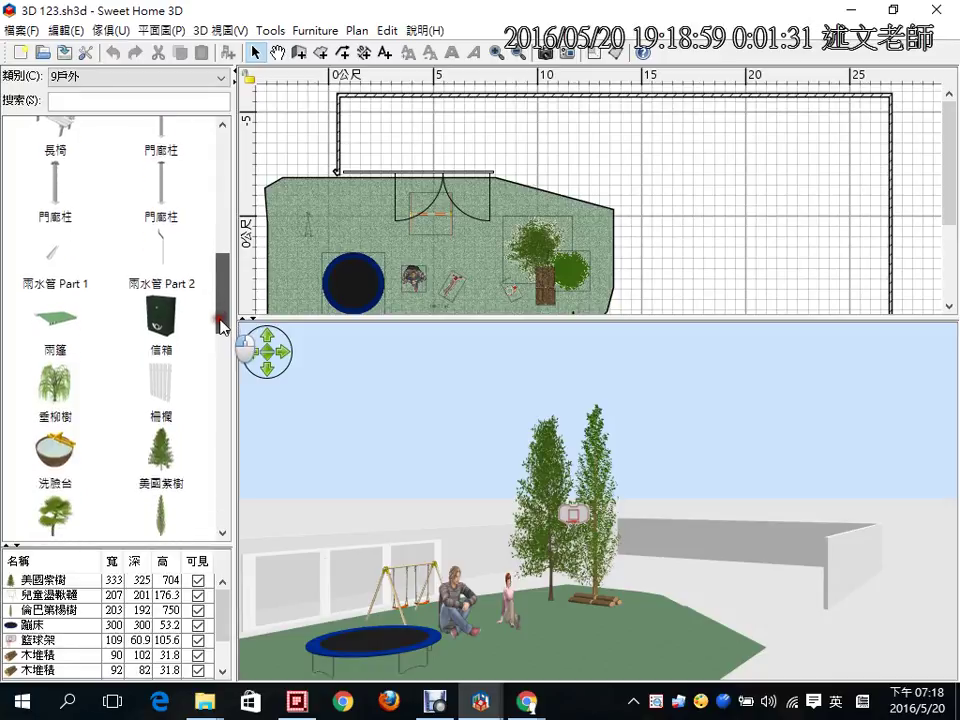
{"action": "left_click", "coordinate": [165, 390]}
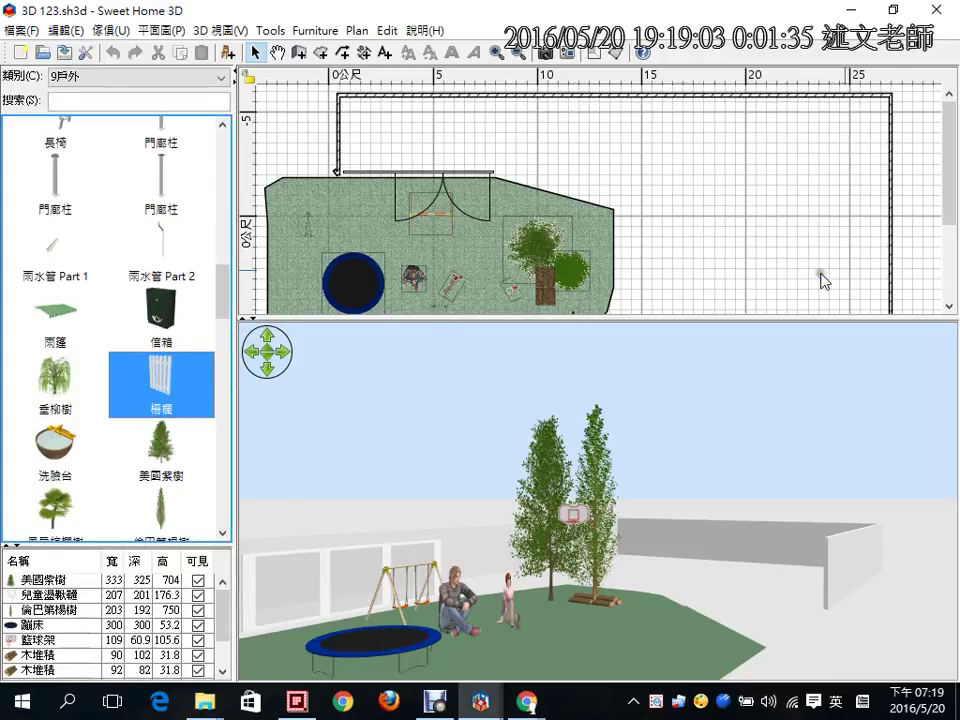
{"action": "left_click_drag", "start_coordinate": [948, 213], "coordinate": [946, 292]}
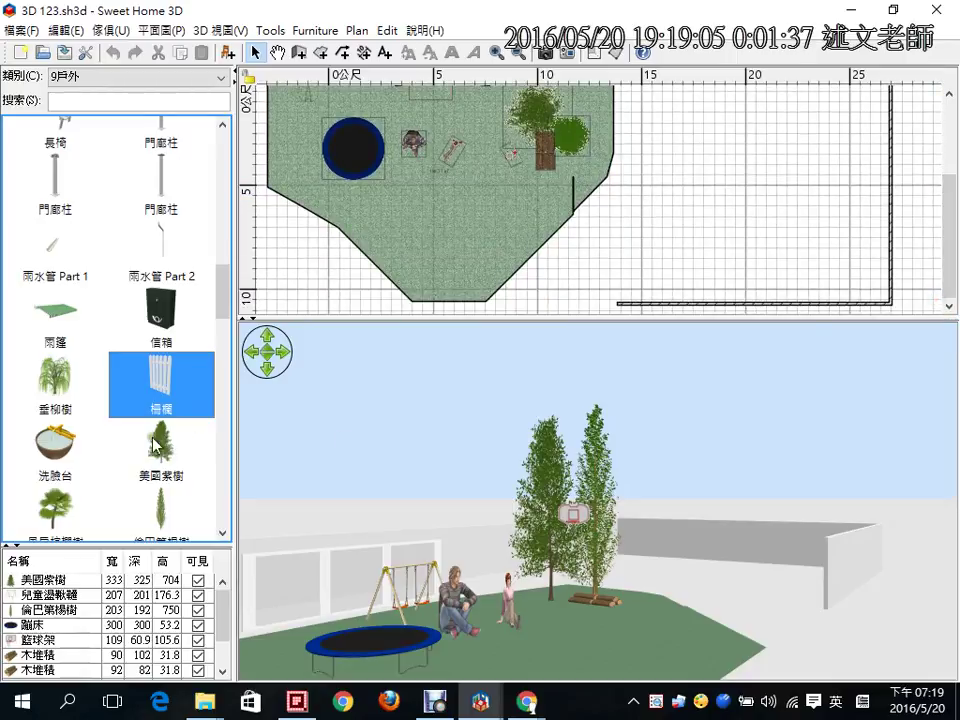
{"action": "left_click_drag", "start_coordinate": [165, 392], "coordinate": [602, 306]}
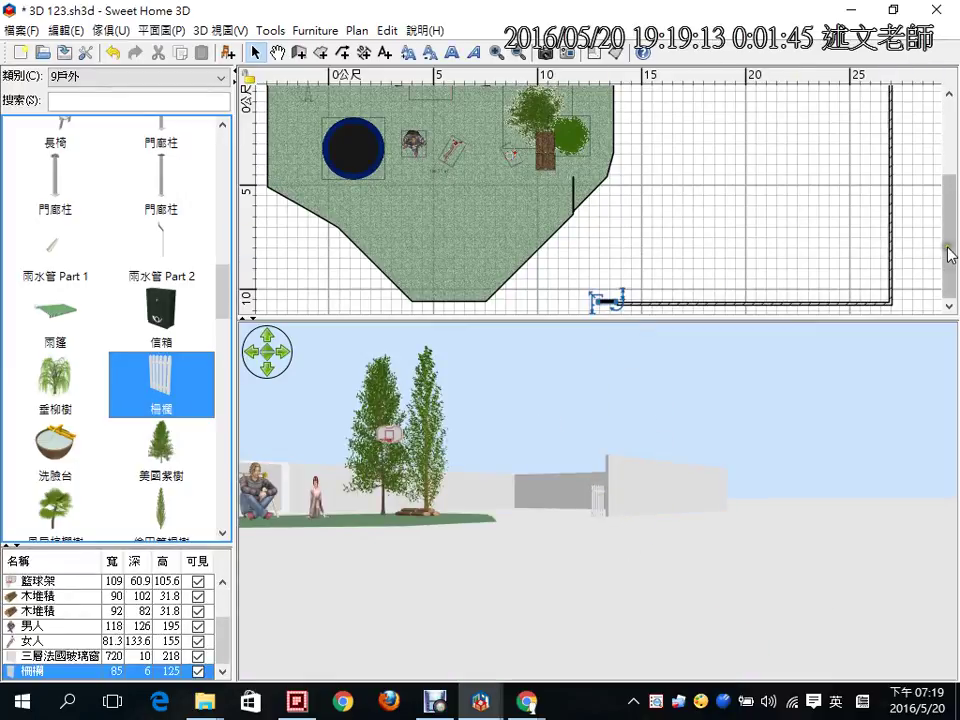
Zoom the floor plan in and out to examine the area around the new fence panel.
{"action": "left_click", "coordinate": [495, 54]}
{"action": "left_click", "coordinate": [495, 54]}
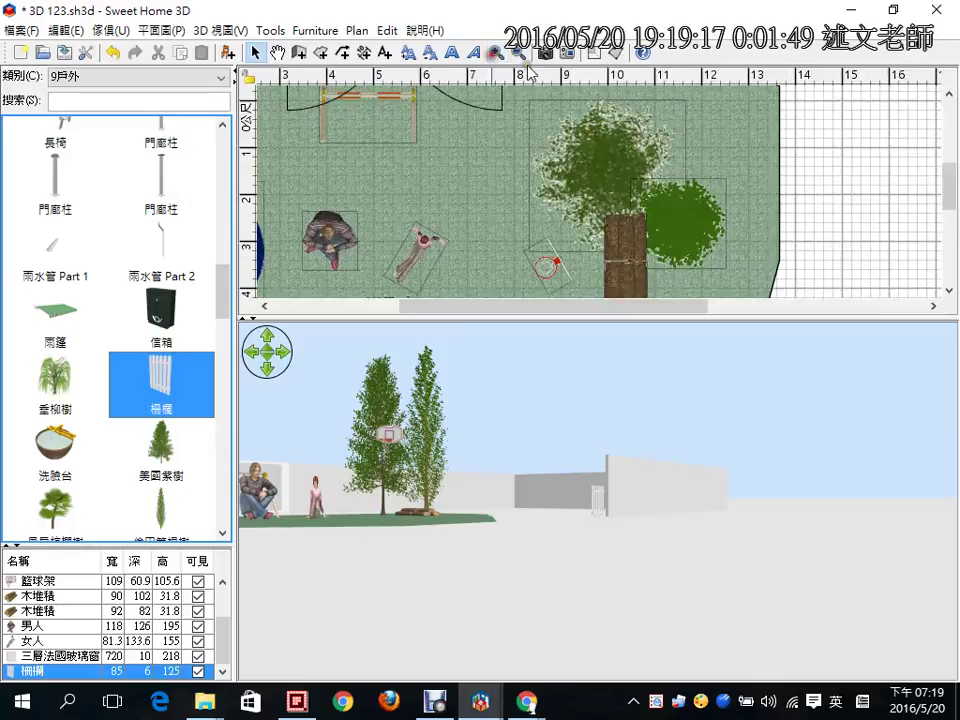
{"action": "scroll", "coordinate": [610, 133], "scroll_direction": "down", "scroll_amount": 6}
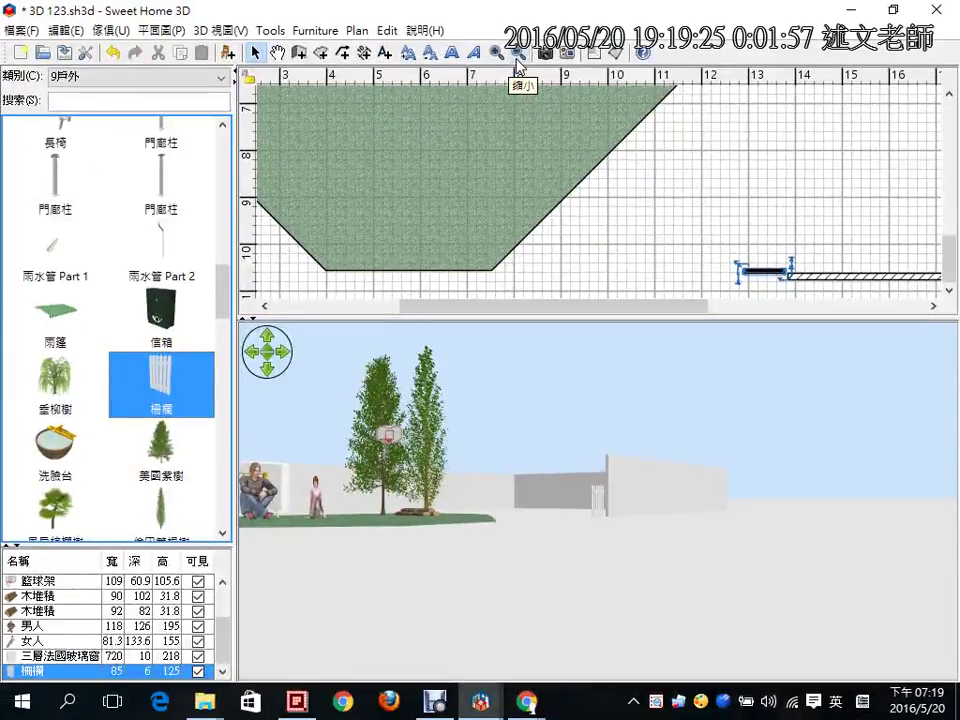
{"action": "scroll", "coordinate": [757, 225], "scroll_direction": "up", "scroll_amount": 3}
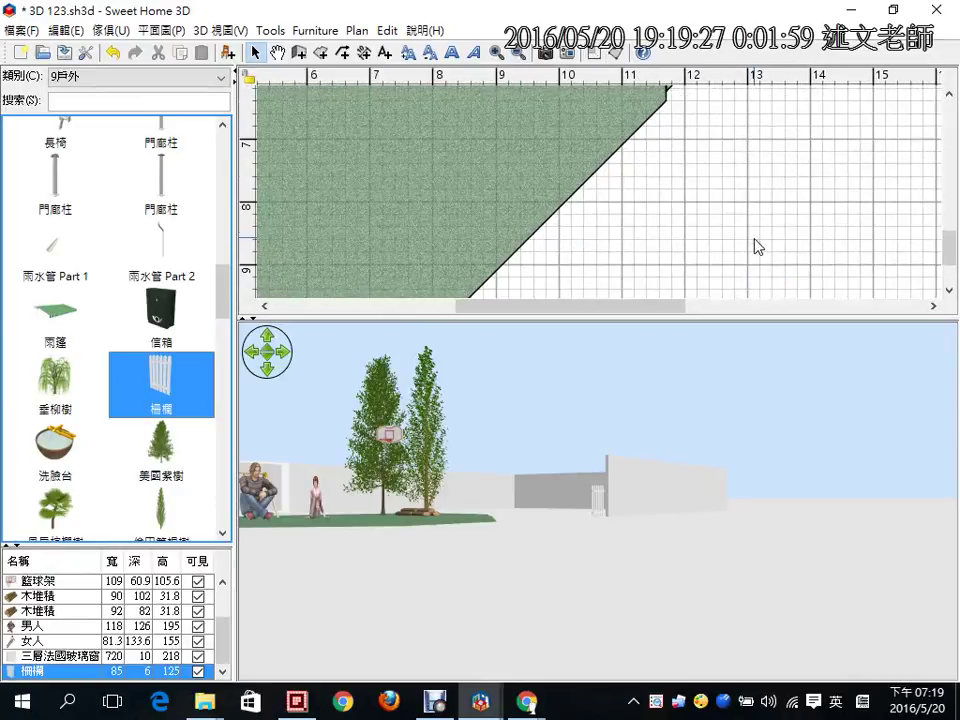
{"action": "scroll", "coordinate": [738, 213], "scroll_direction": "down", "scroll_amount": 2}
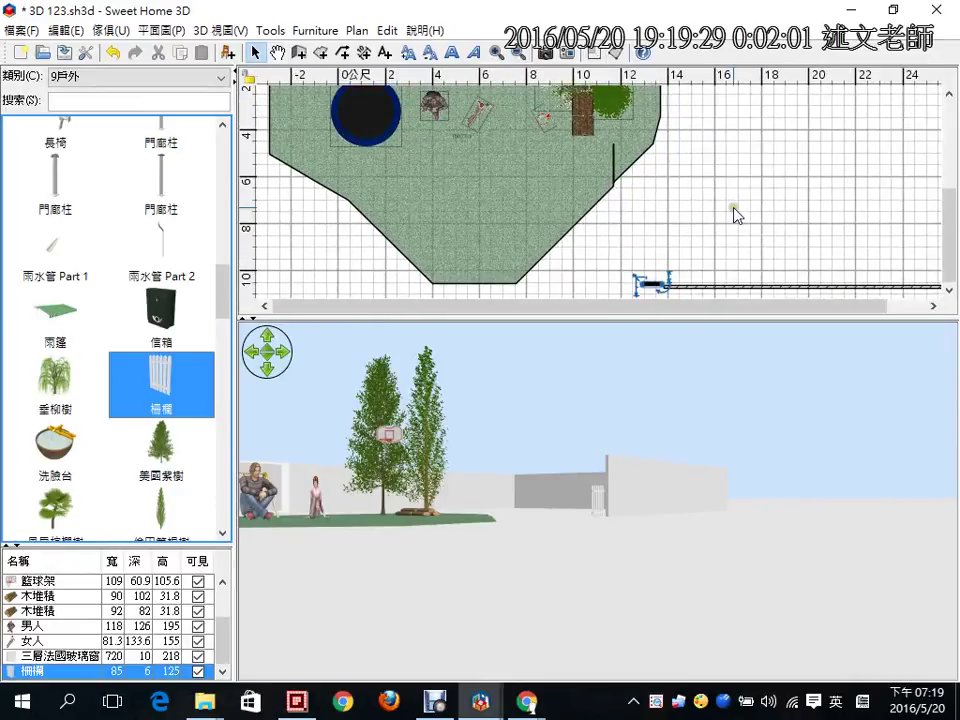
{"action": "scroll", "coordinate": [737, 215], "scroll_direction": "up", "scroll_amount": 2}
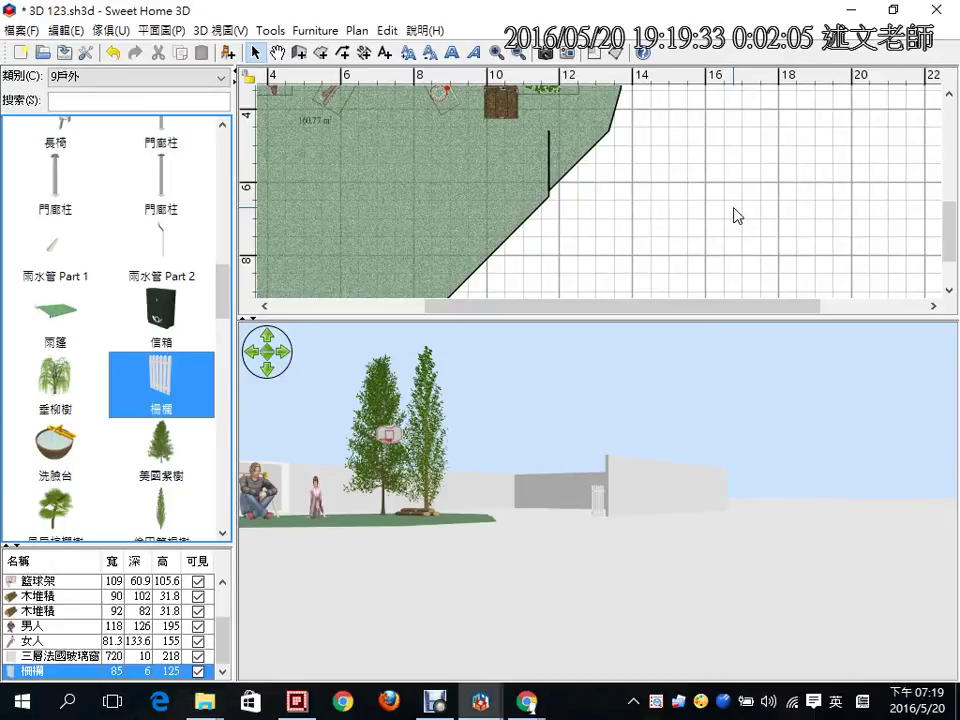
{"action": "left_click", "coordinate": [737, 215]}
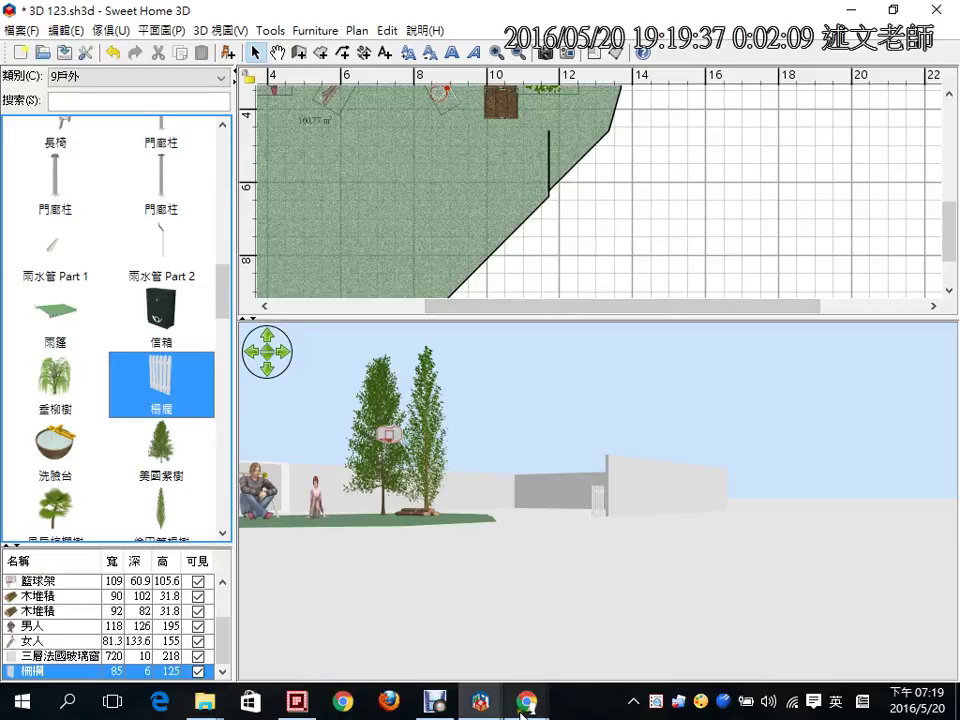
Switch to the 1Know home page in Chrome, dismiss the Pro promotion, and zoom the page in and back out.
{"action": "mouse_move", "coordinate": [521, 710]}
{"action": "left_click", "coordinate": [619, 544]}
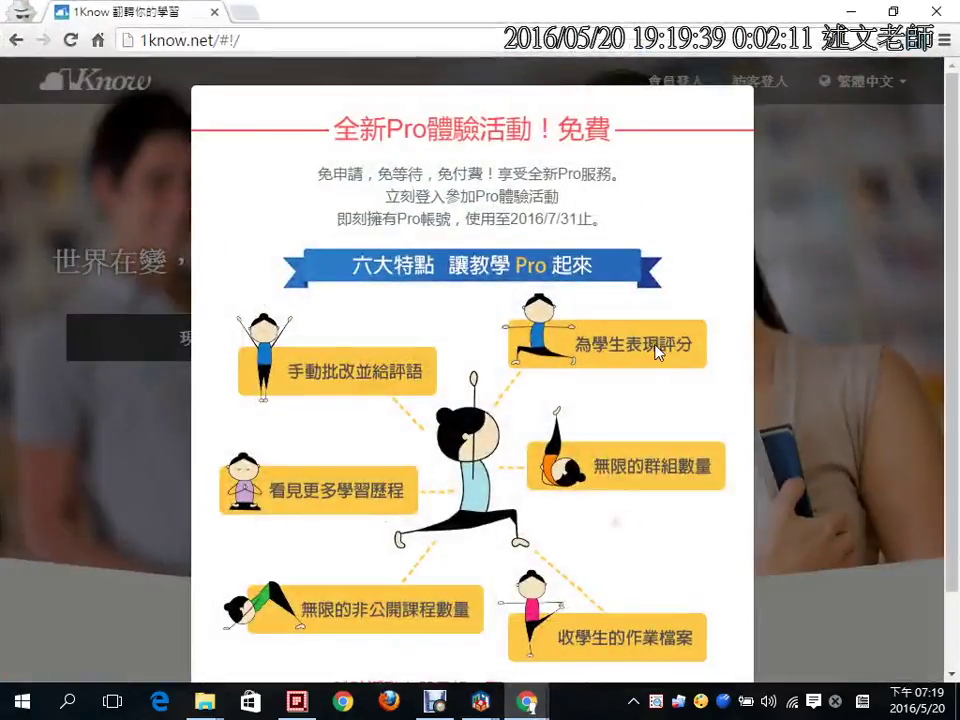
{"action": "left_click", "coordinate": [784, 196]}
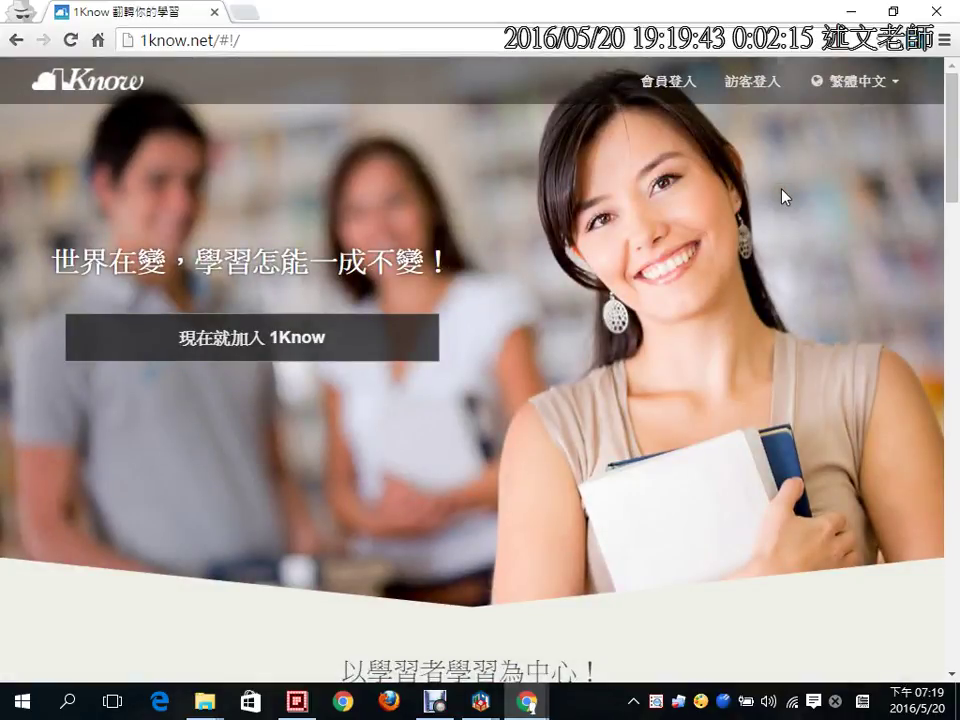
{"action": "scroll", "coordinate": [784, 196], "scroll_direction": "up", "scroll_amount": 9, "text": "ctrl"}
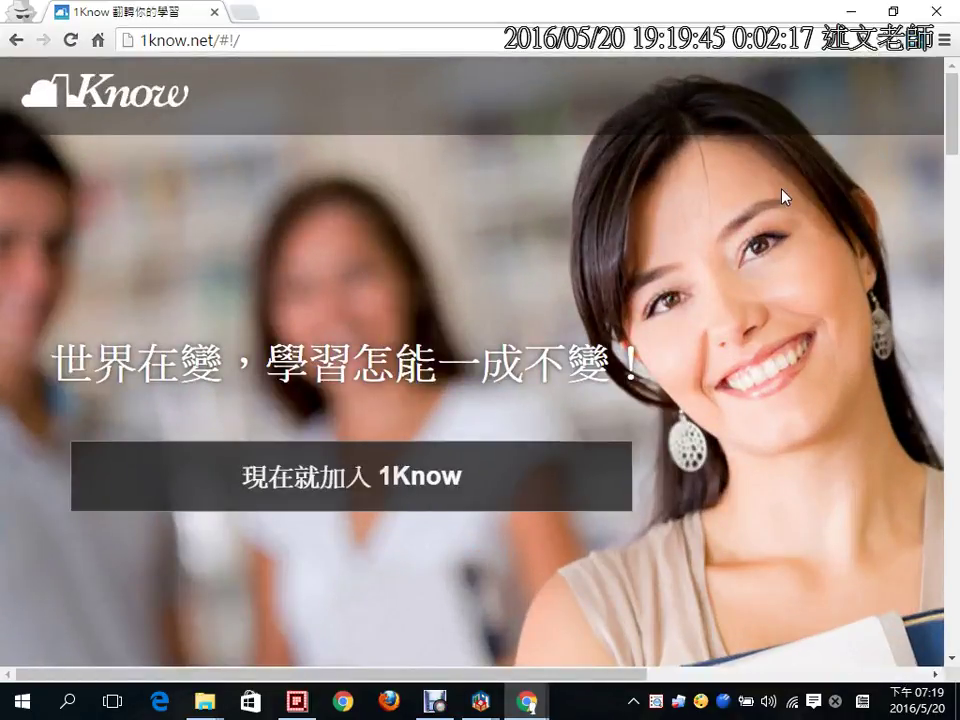
{"action": "scroll", "coordinate": [784, 196], "scroll_direction": "down", "scroll_amount": 5, "text": "ctrl"}
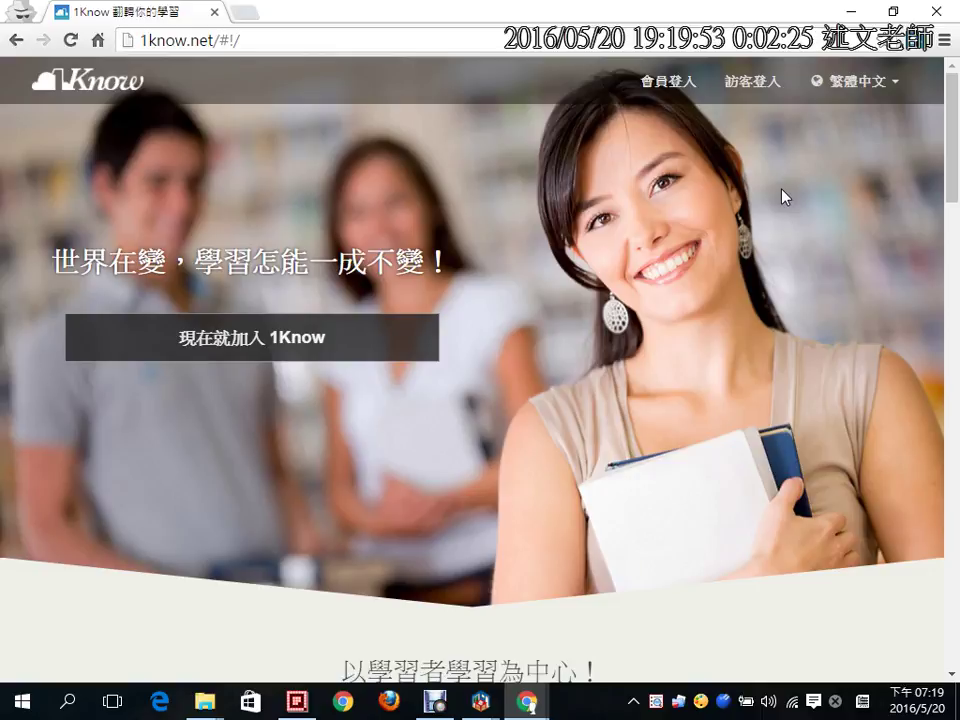
{"action": "left_click", "coordinate": [782, 196]}
Return to the Sweet Home 3D plan and copy the fence panel into an evenly spaced row leftward along the lawn's lower edge.
{"action": "mouse_move", "coordinate": [481, 700]}
{"action": "left_click", "coordinate": [570, 583]}
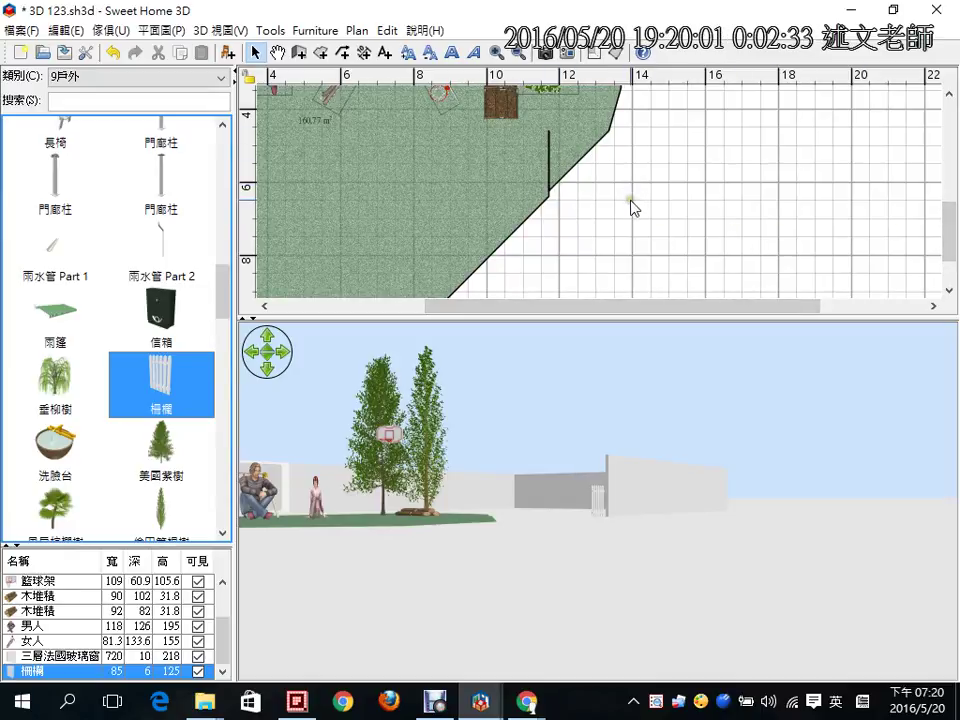
{"action": "key", "text": "ctrl+shift+p"}
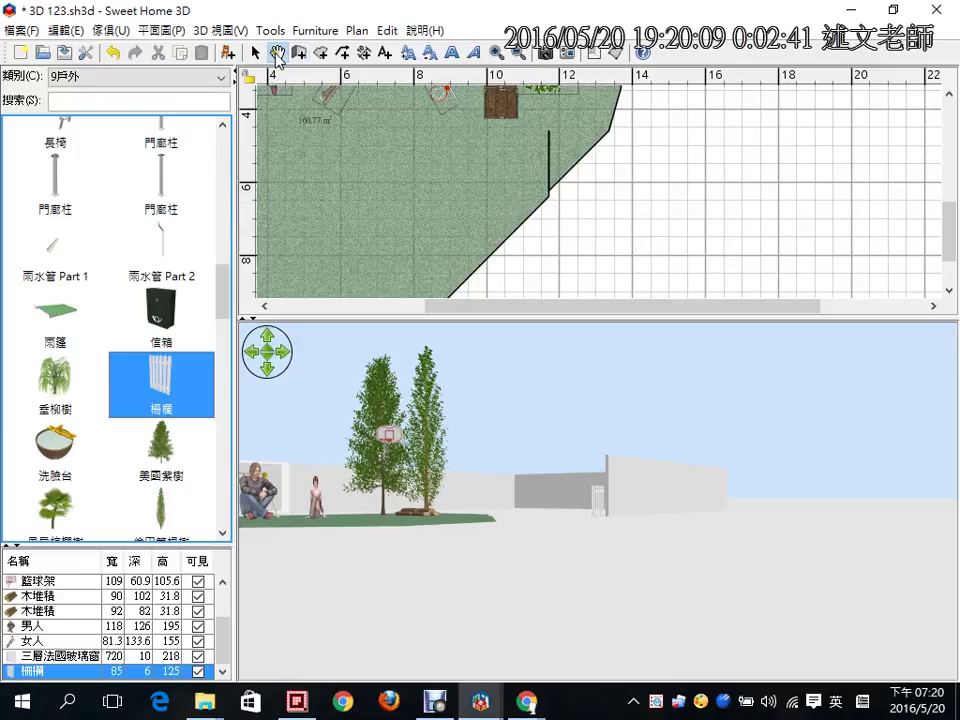
{"action": "left_click_drag", "start_coordinate": [560, 285], "coordinate": [598, 231]}
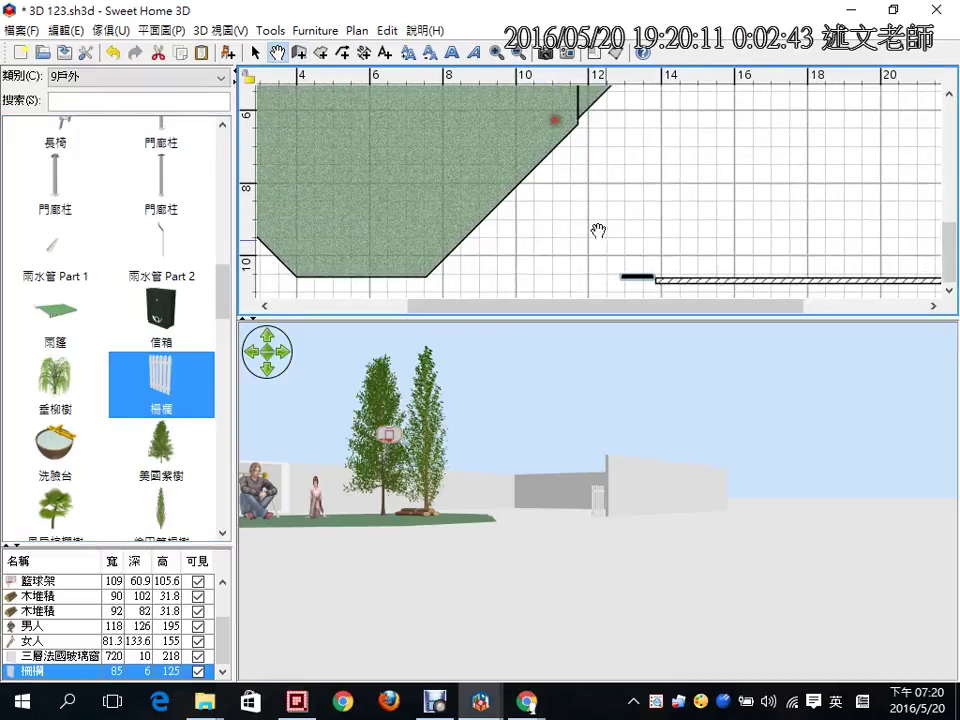
{"action": "key", "text": "Escape"}
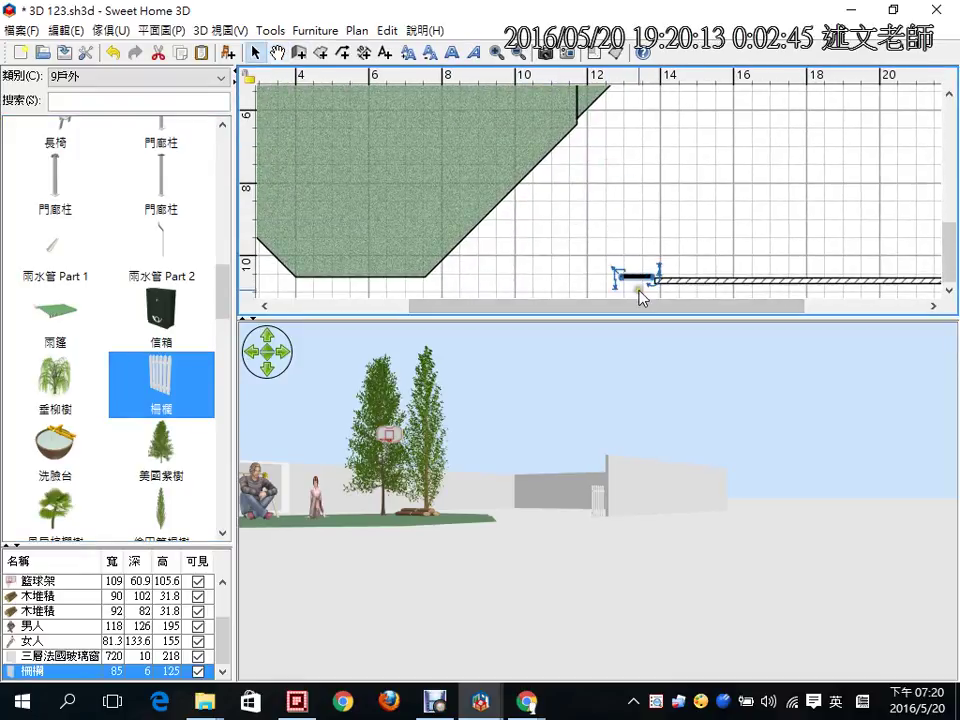
{"action": "left_click_drag", "start_coordinate": [641, 277], "coordinate": [478, 283]}
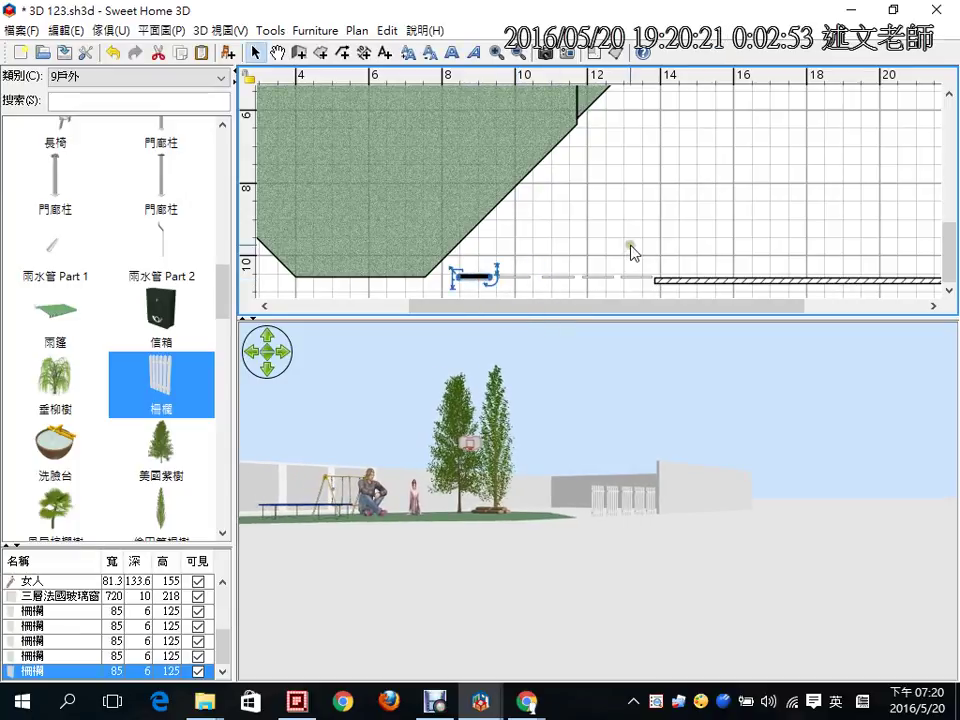
{"action": "left_click_drag", "start_coordinate": [644, 238], "coordinate": [286, 272]}
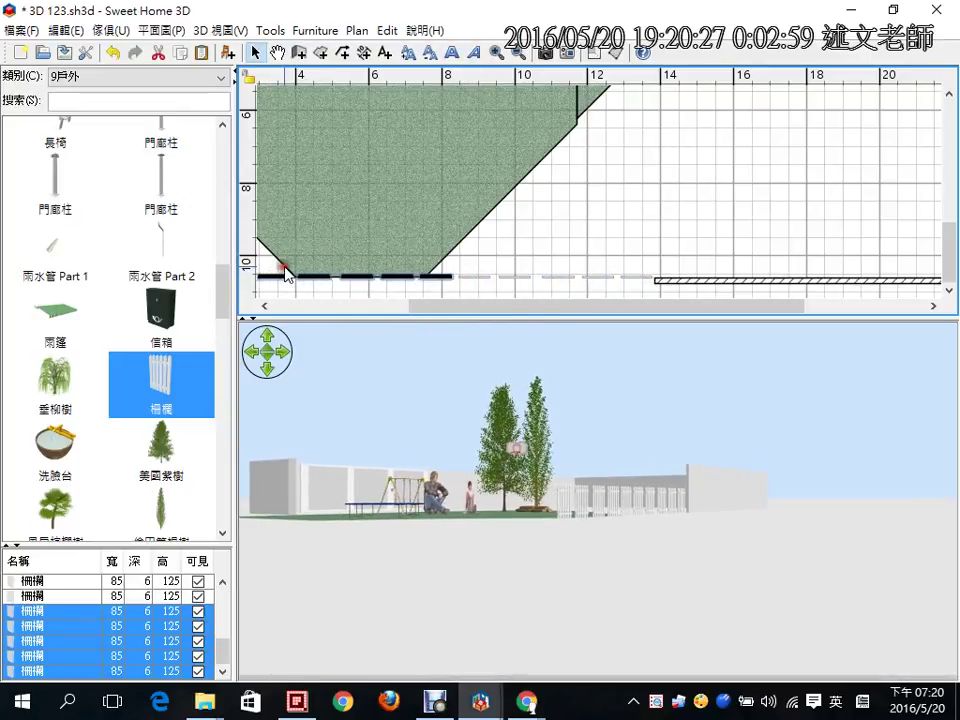
Select all the fence panels in the row along the lawn's lower edge, from the wall end to the far end.
{"action": "left_click_drag", "start_coordinate": [675, 523], "coordinate": [470, 559]}
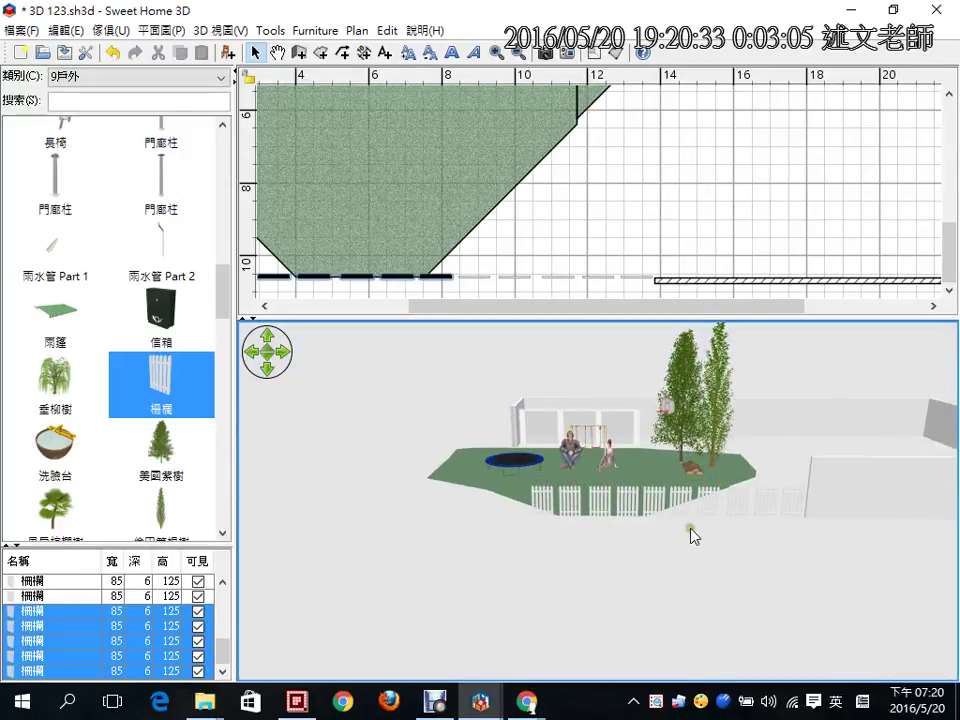
{"action": "left_click_drag", "start_coordinate": [645, 219], "coordinate": [516, 313]}
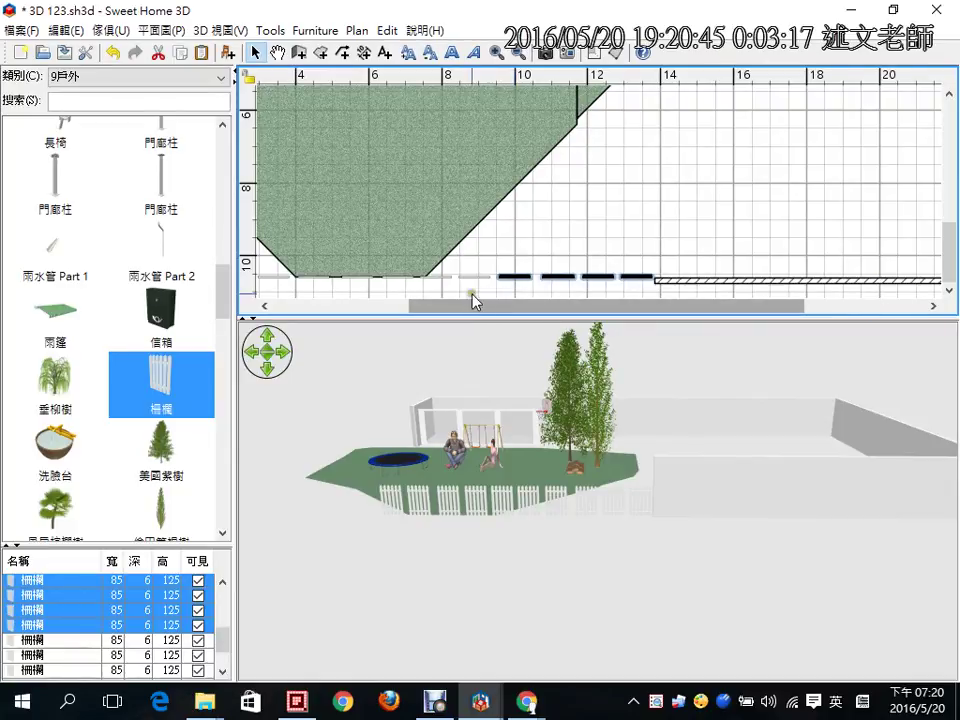
{"action": "left_click", "coordinate": [486, 293]}
{"action": "left_click", "coordinate": [458, 275]}
{"action": "left_click", "coordinate": [521, 291]}
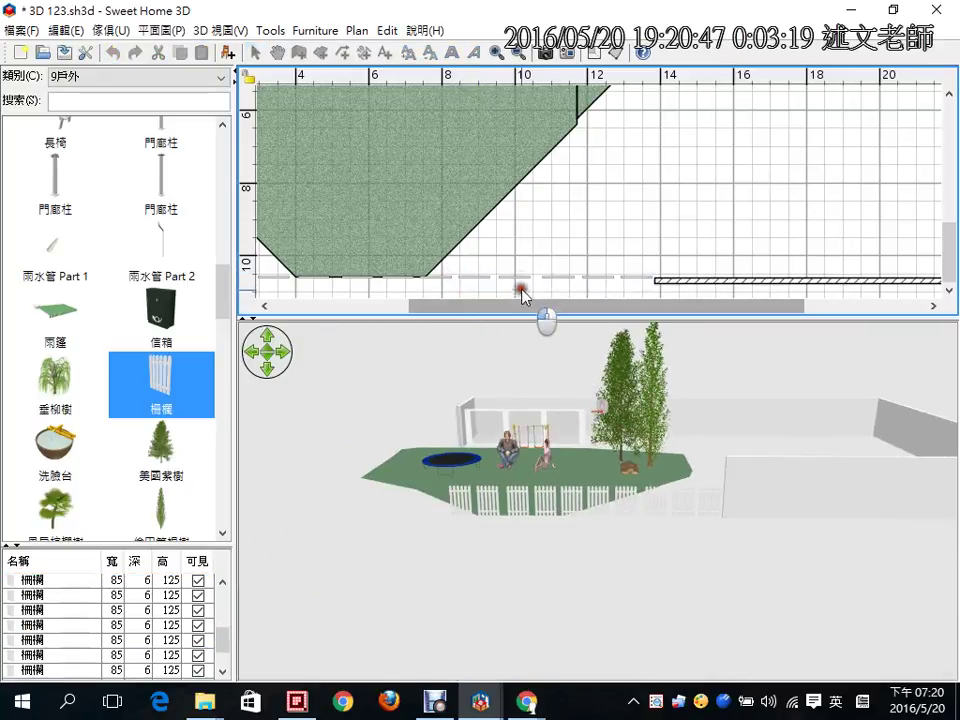
{"action": "left_click_drag", "start_coordinate": [502, 285], "coordinate": [634, 259]}
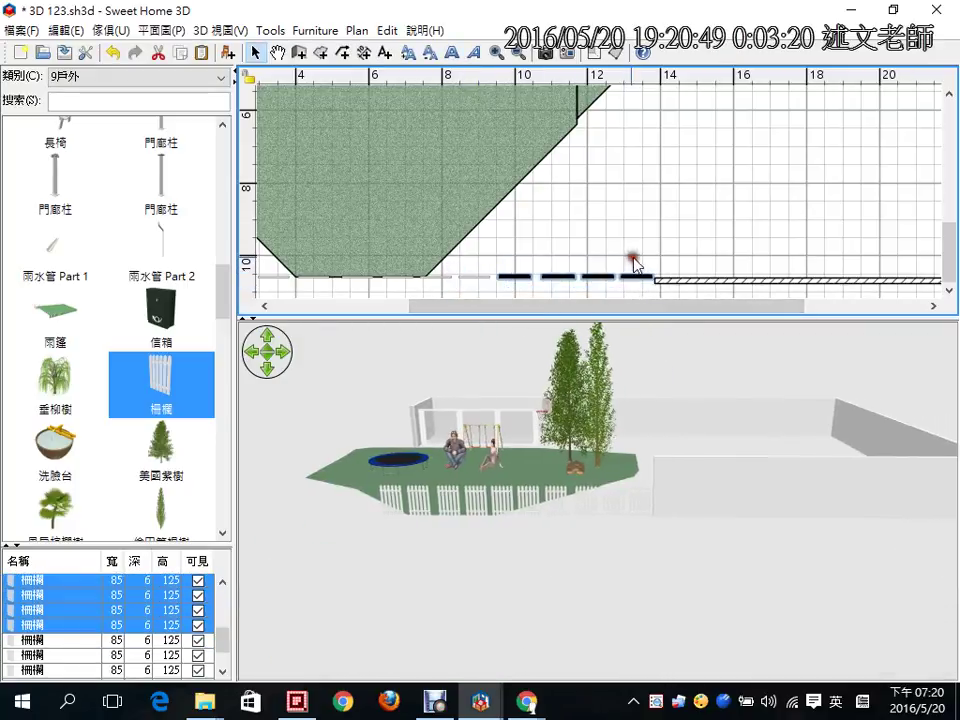
{"action": "left_click", "coordinate": [469, 276], "text": "shift"}
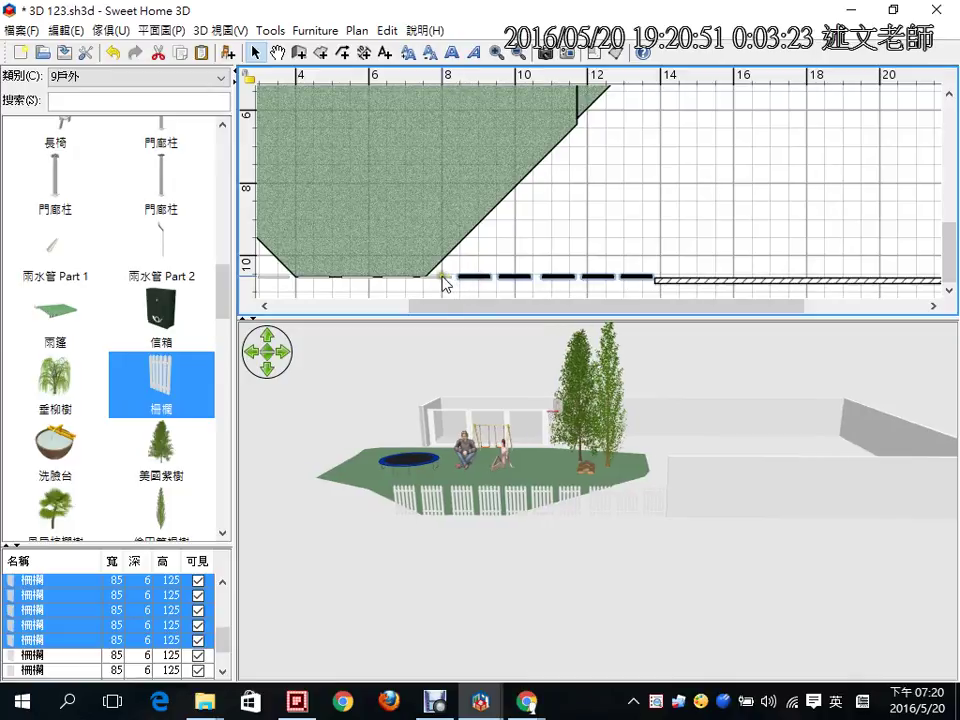
{"action": "left_click", "coordinate": [437, 277], "text": "shift"}
{"action": "left_click", "coordinate": [407, 279], "text": "shift"}
{"action": "left_click", "coordinate": [370, 280], "text": "shift"}
{"action": "left_click", "coordinate": [349, 281], "text": "shift"}
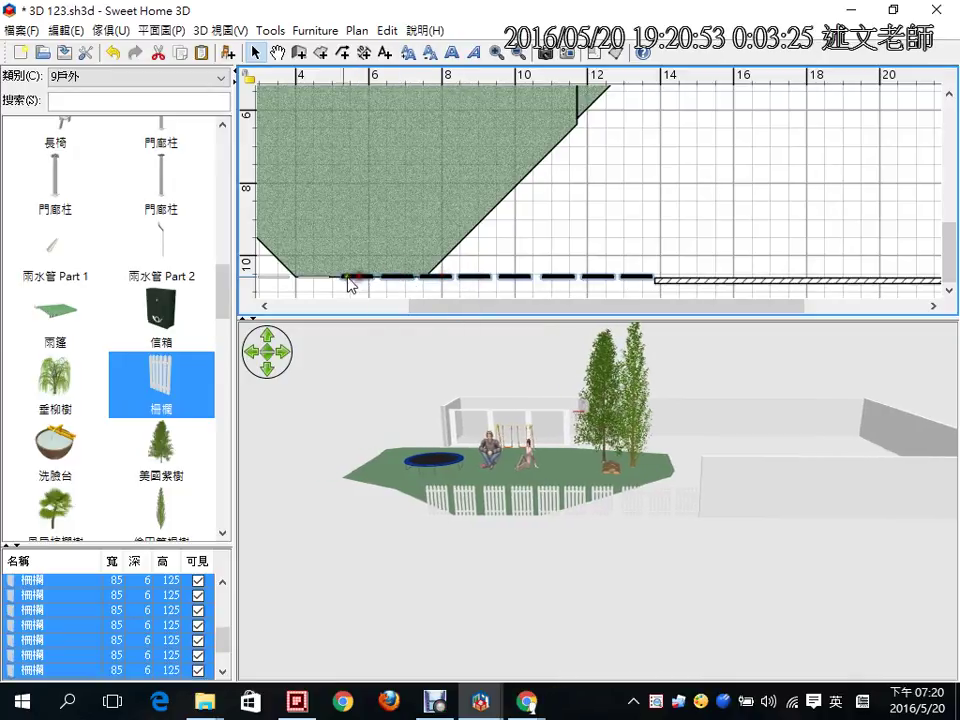
{"action": "left_click", "coordinate": [315, 277], "text": "shift"}
{"action": "left_click", "coordinate": [280, 282], "text": "shift"}
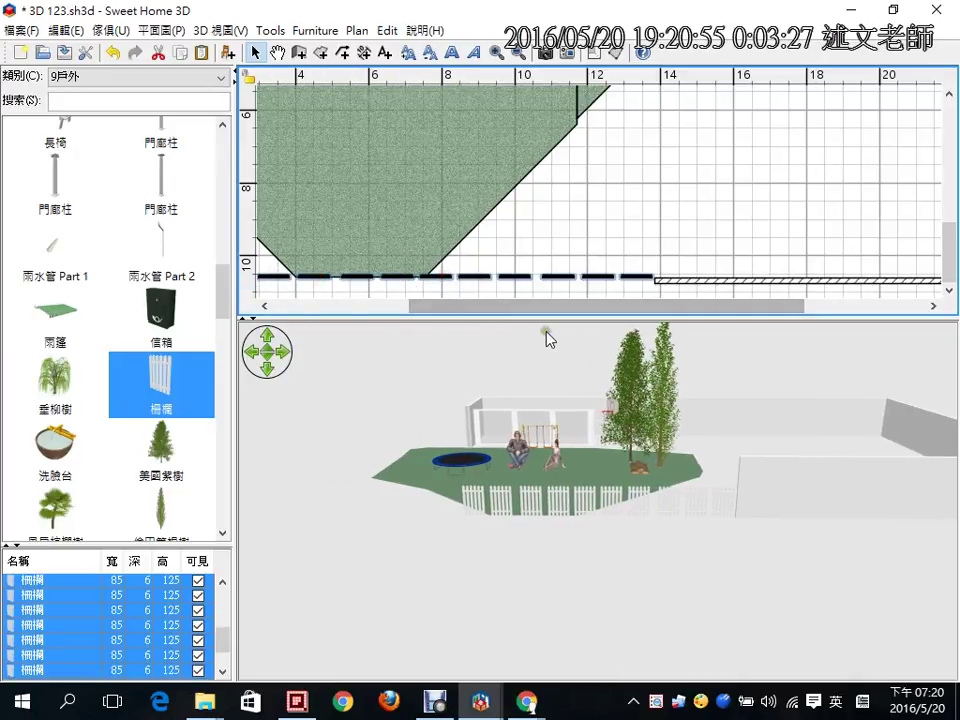
Enlarge the furniture list to show every selected 柵欄 panel, and distribute the panels at equal horizontal spacing (水平等間距分配).
{"action": "left_click_drag", "start_coordinate": [170, 545], "coordinate": [166, 192]}
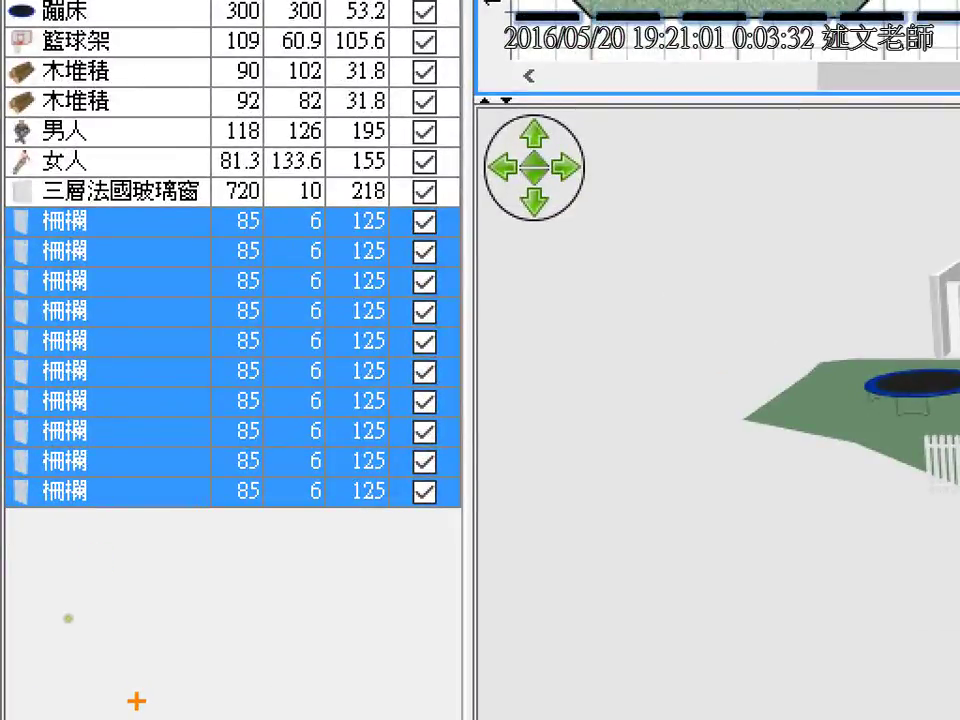
{"action": "mouse_move", "coordinate": [70, 620]}
{"action": "left_mouse_down"}
{"action": "mouse_move", "coordinate": [83, 546]}
{"action": "mouse_move", "coordinate": [165, 518]}
{"action": "mouse_move", "coordinate": [218, 575]}
{"action": "left_mouse_up"}
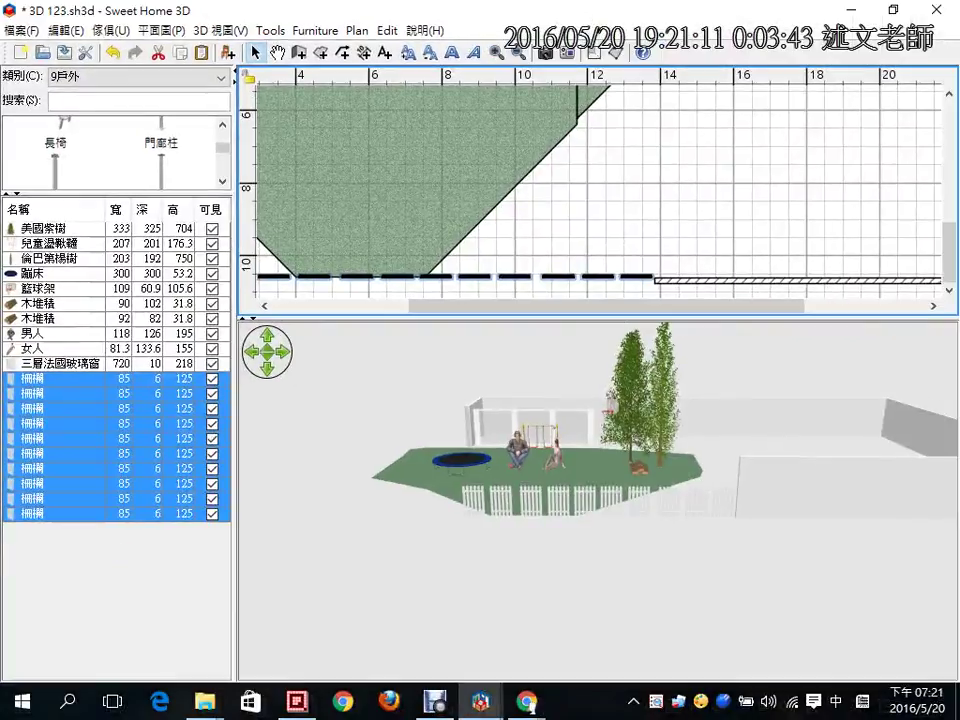
{"action": "right_click", "coordinate": [463, 276]}
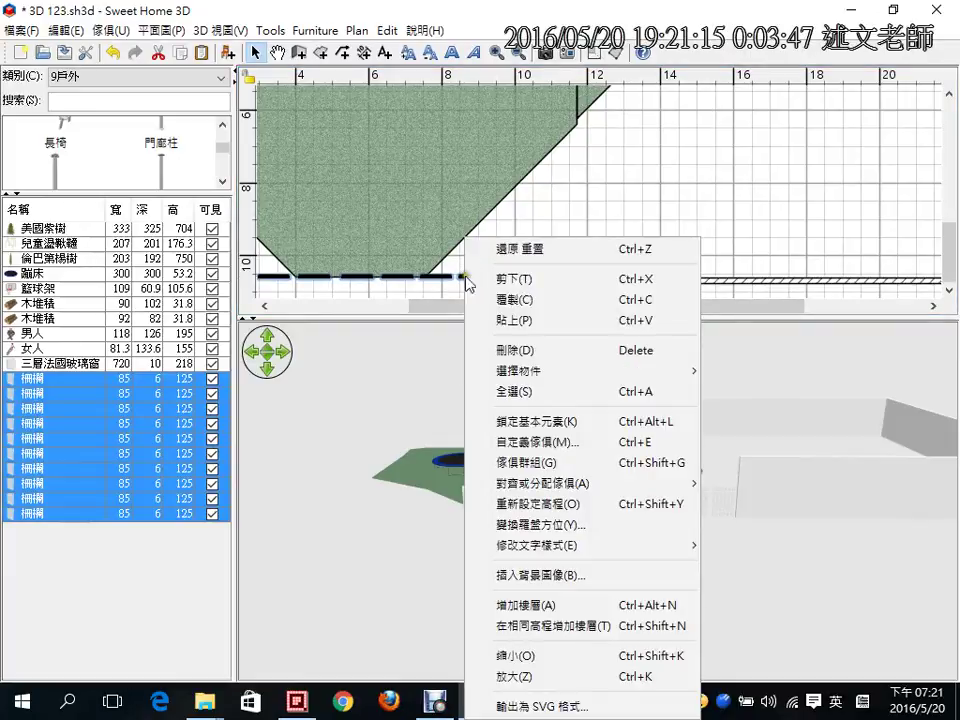
{"action": "mouse_move", "coordinate": [576, 486]}
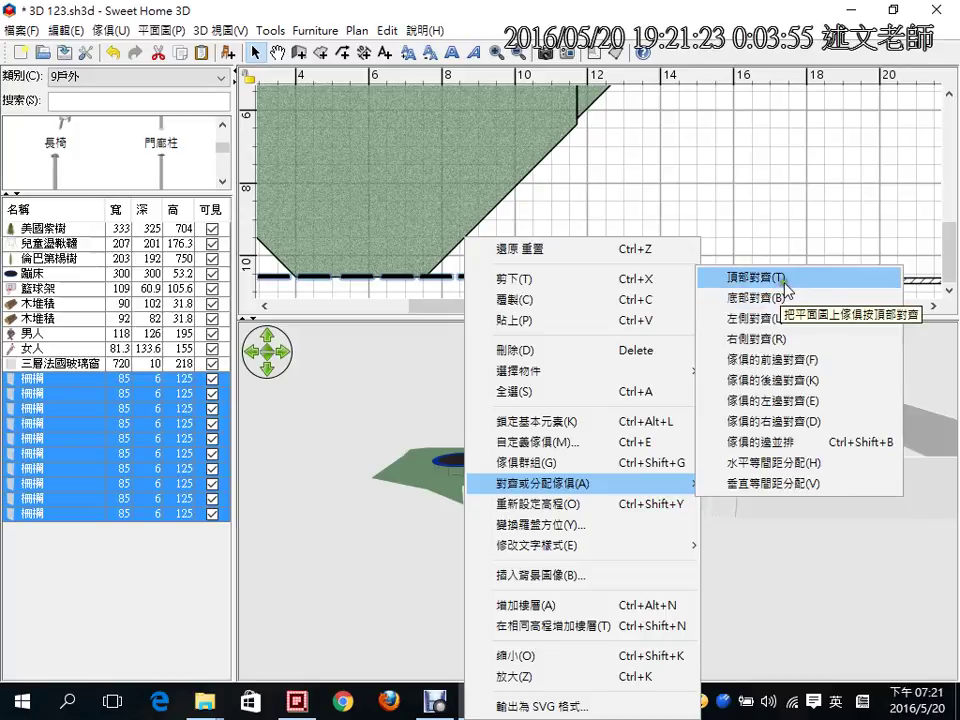
{"action": "left_click", "coordinate": [792, 466]}
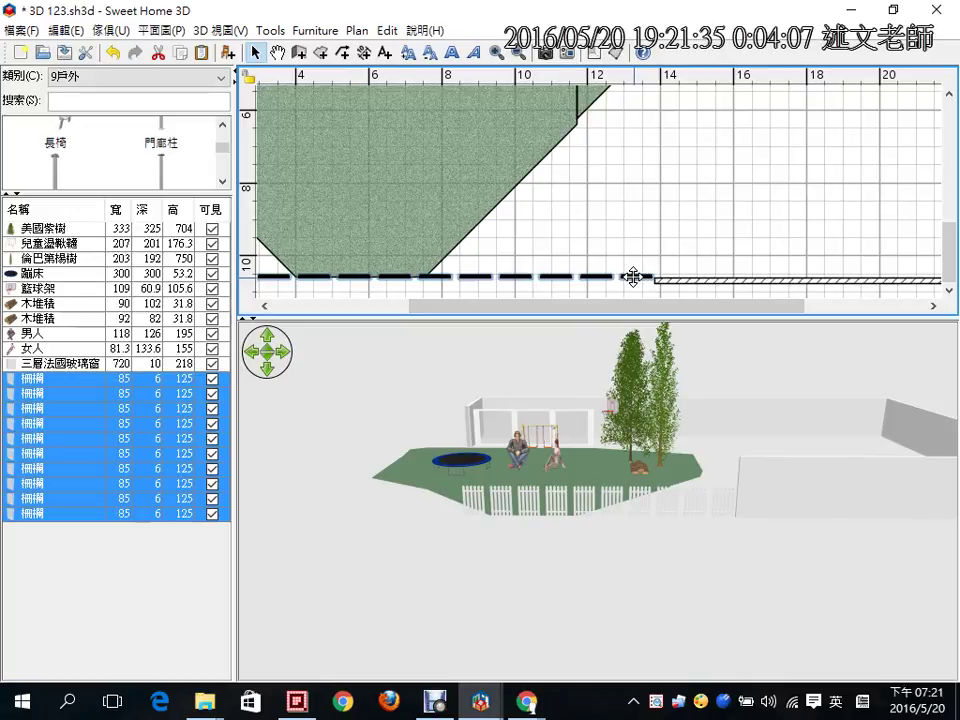
Nudge the selected fence row down into line with the lower wall and slightly left, away from the wall's end.
{"action": "key", "text": "Down"}
{"action": "key", "text": "Down"}
{"action": "key", "text": "Down"}
{"action": "key", "text": "Down"}
{"action": "key", "text": "Down"}
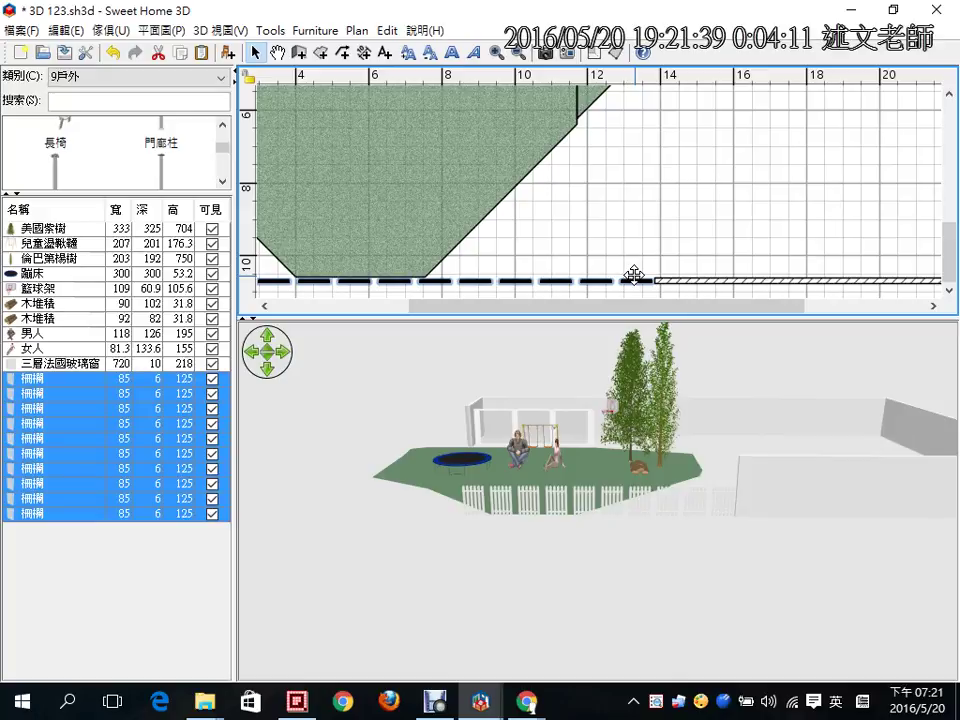
{"action": "key", "text": "Left"}
{"action": "key", "text": "Left"}
{"action": "key", "text": "Left"}
{"action": "key", "text": "Left"}
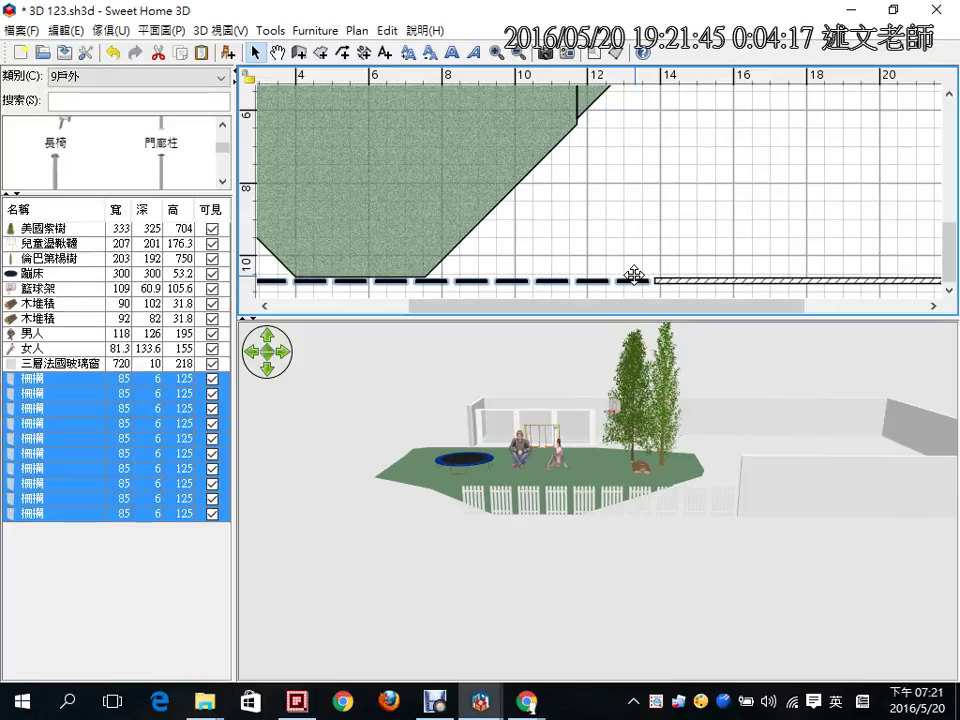
Switch to the 1Know group in Chrome, mark the student's 3D 123.sh3d submission as completed, and close the exercise's learning record.
{"action": "mouse_move", "coordinate": [527, 703]}
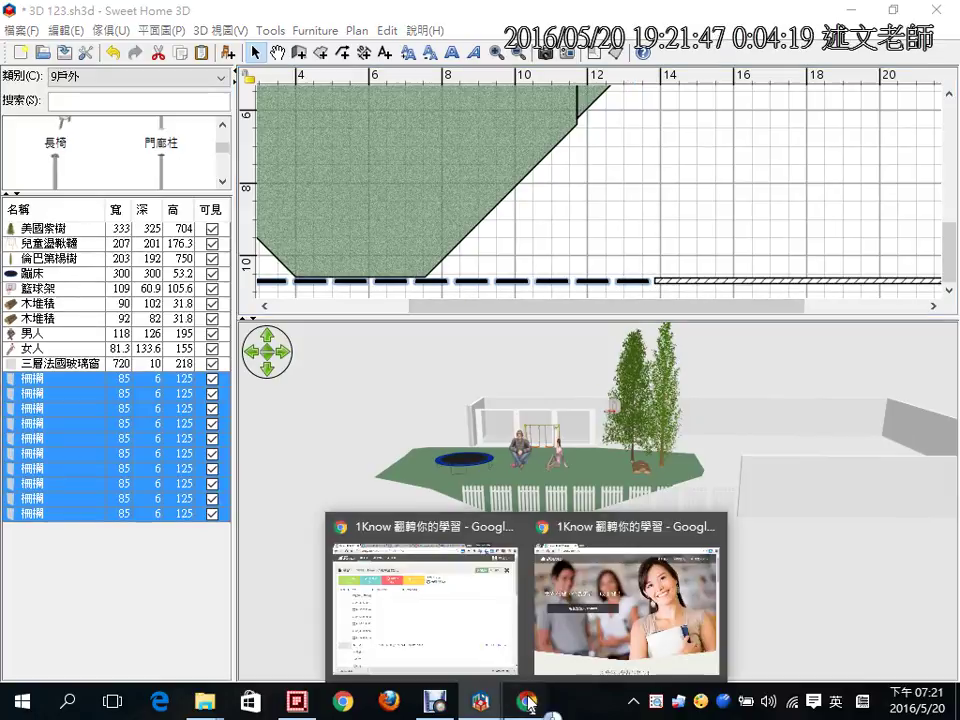
{"action": "left_click", "coordinate": [473, 616]}
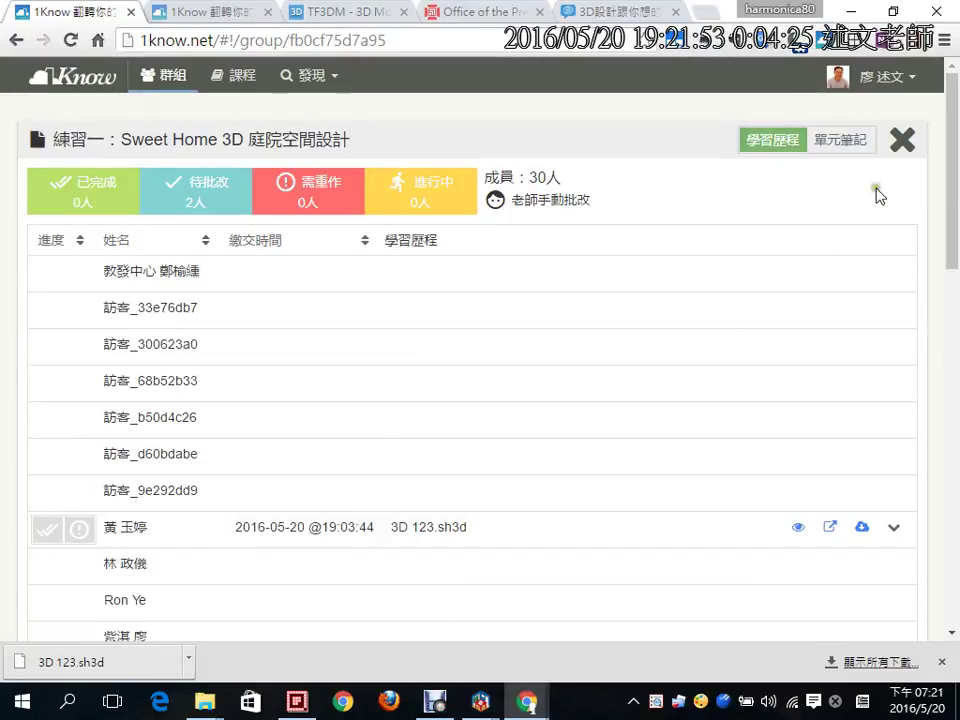
{"action": "left_click", "coordinate": [47, 529]}
{"action": "left_click", "coordinate": [902, 140]}
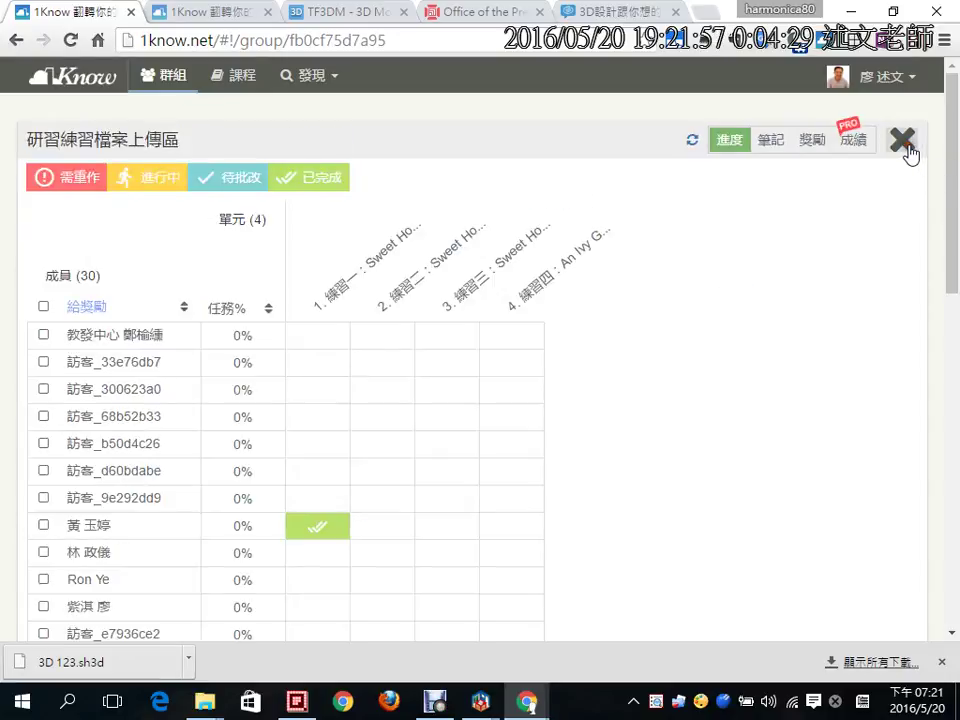
Try to give a reward to the student with the completed first exercise from the 研習練習檔案上傳區 progress table.
{"action": "left_click", "coordinate": [43, 525]}
{"action": "left_click", "coordinate": [102, 312]}
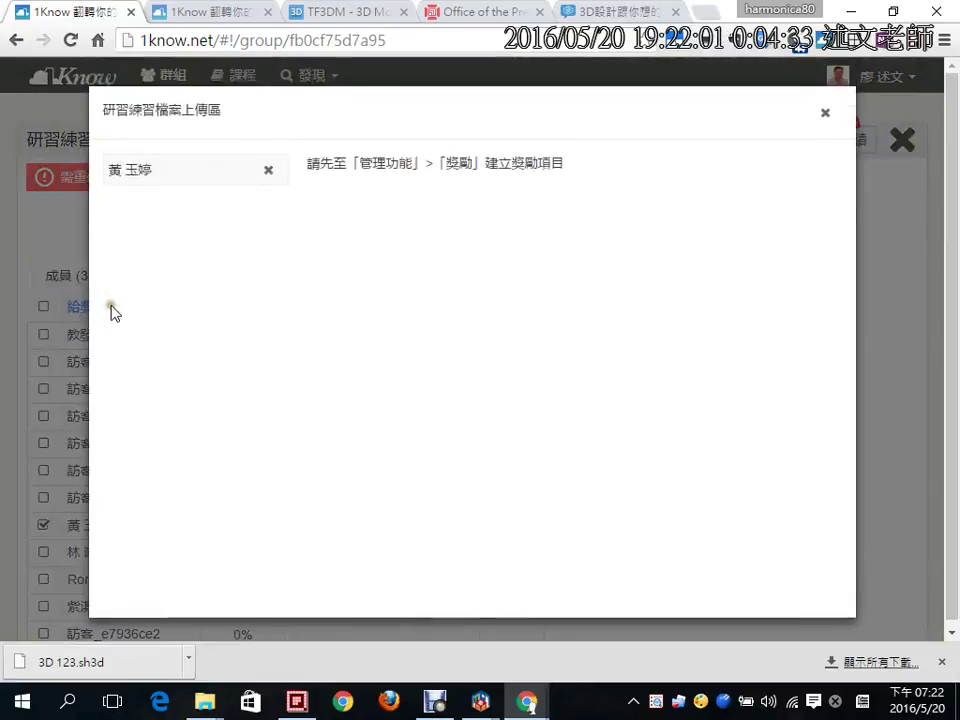
{"action": "left_click", "coordinate": [825, 113]}
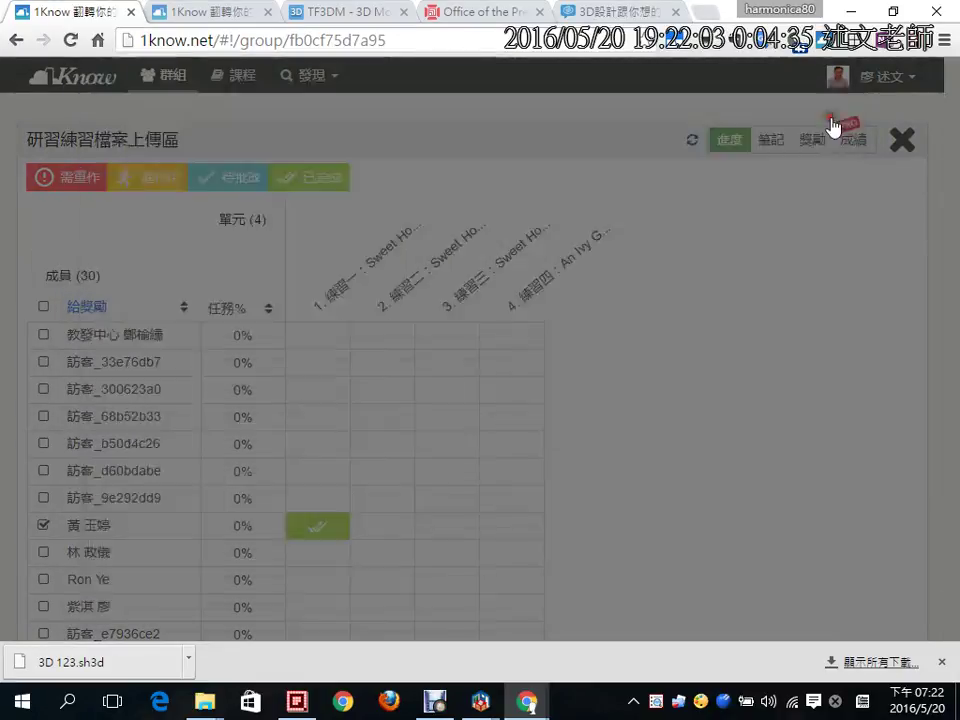
{"action": "left_click", "coordinate": [928, 150]}
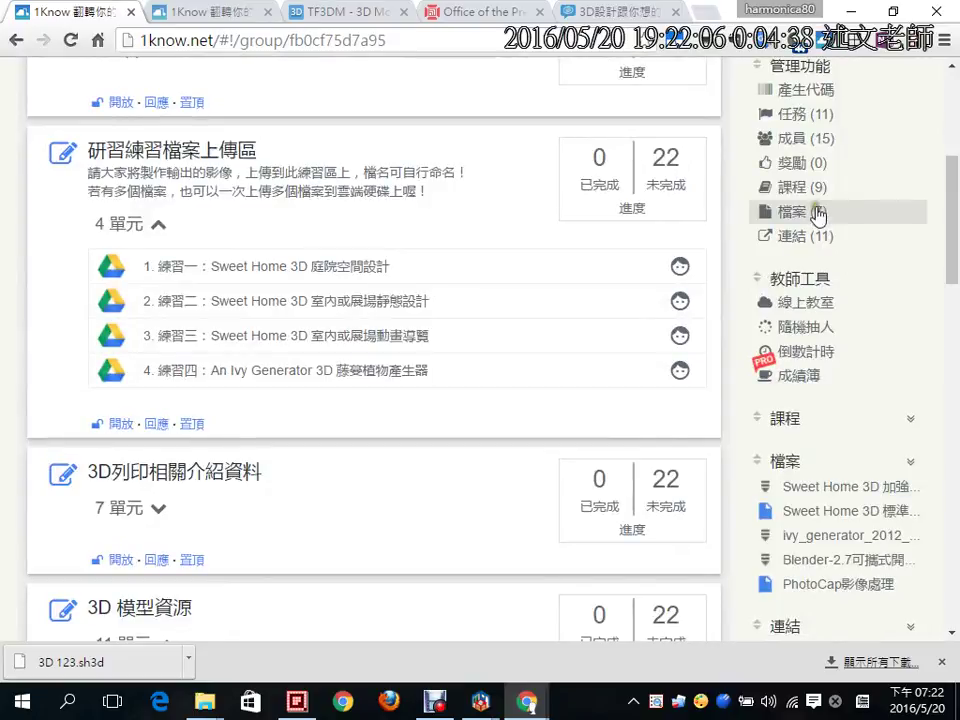
Try to copy reward items from the 海報設計懶人包，輕鬆應用沒煩惱(2016) group into this group's 獎勵 settings.
{"action": "left_click", "coordinate": [793, 163]}
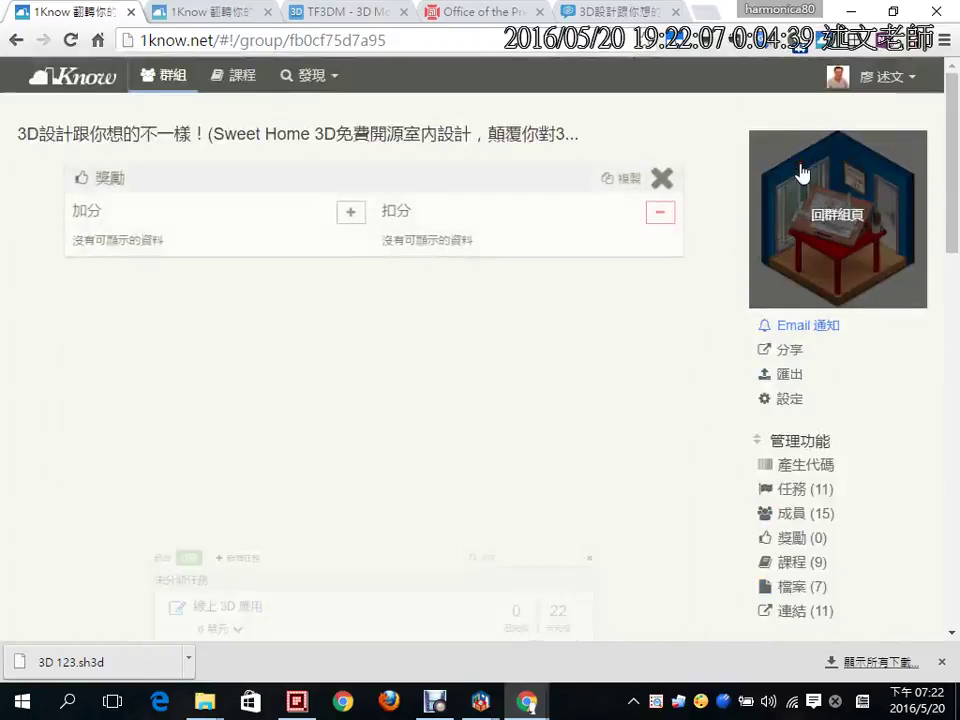
{"action": "left_click", "coordinate": [670, 188]}
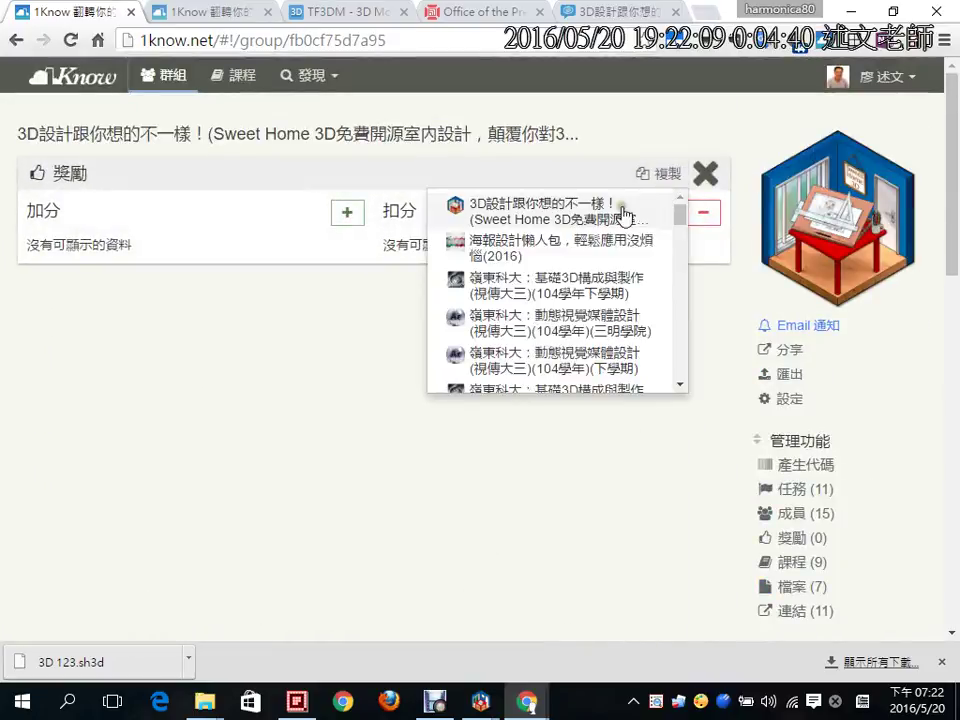
{"action": "left_click", "coordinate": [499, 251]}
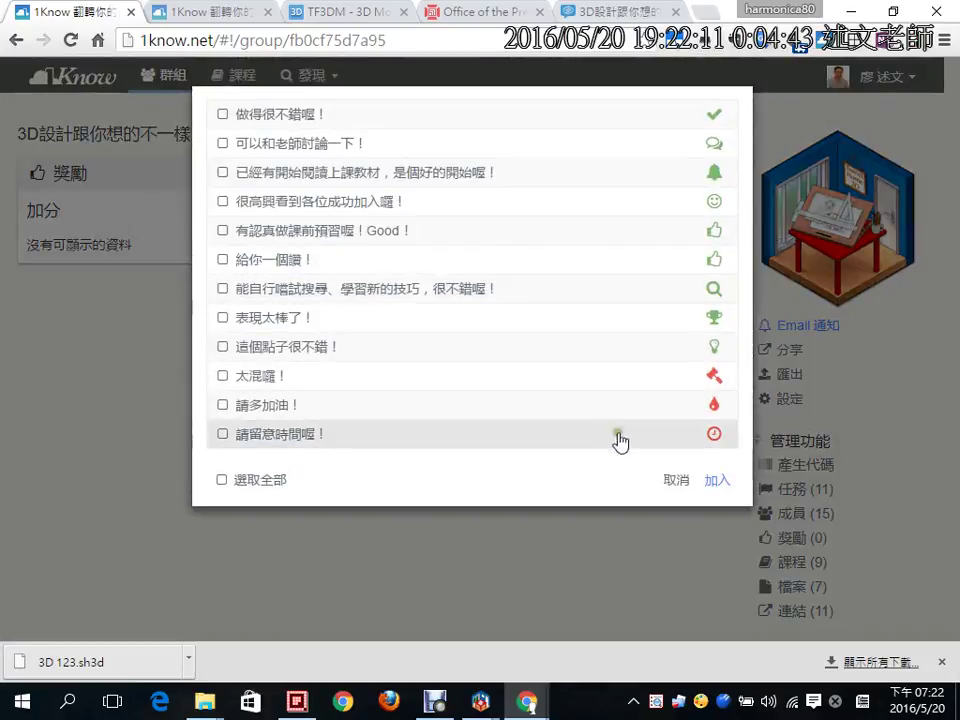
{"action": "left_click", "coordinate": [722, 478]}
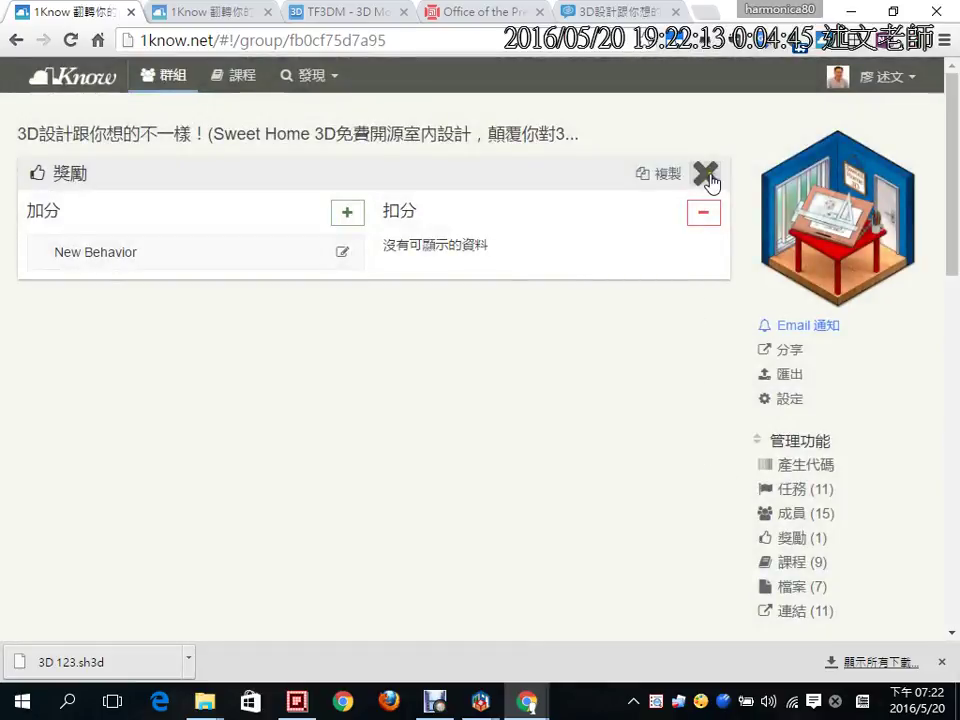
{"action": "left_click", "coordinate": [707, 176]}
Reopen the upload task's progress table, check the reward choices offered for the same student, and close the table.
{"action": "scroll", "coordinate": [816, 403], "scroll_direction": "down", "scroll_amount": 4}
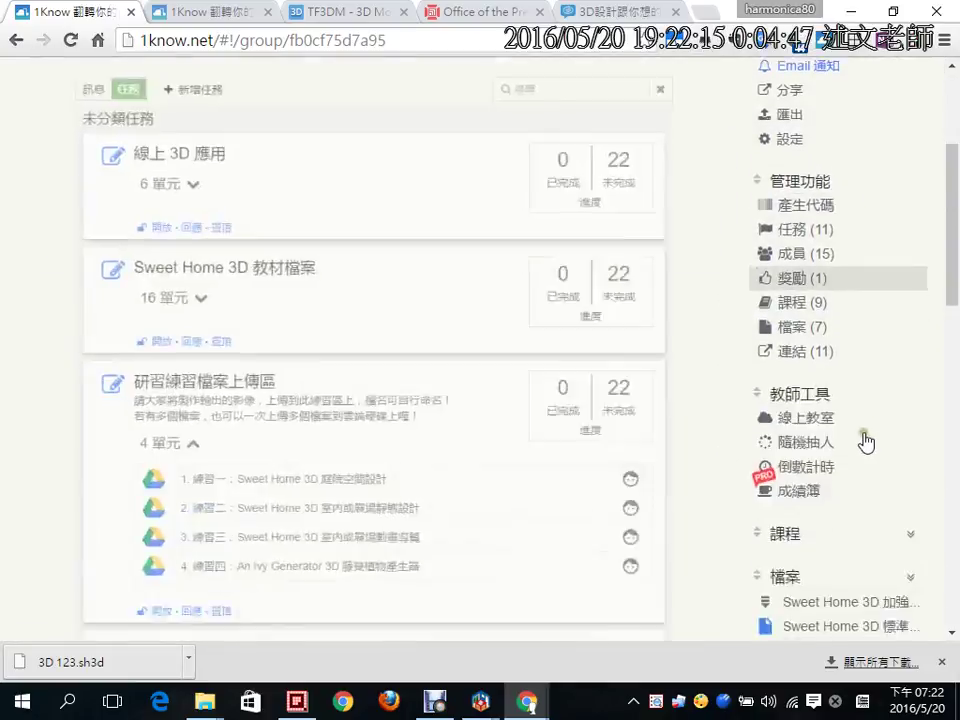
{"action": "left_click", "coordinate": [649, 182]}
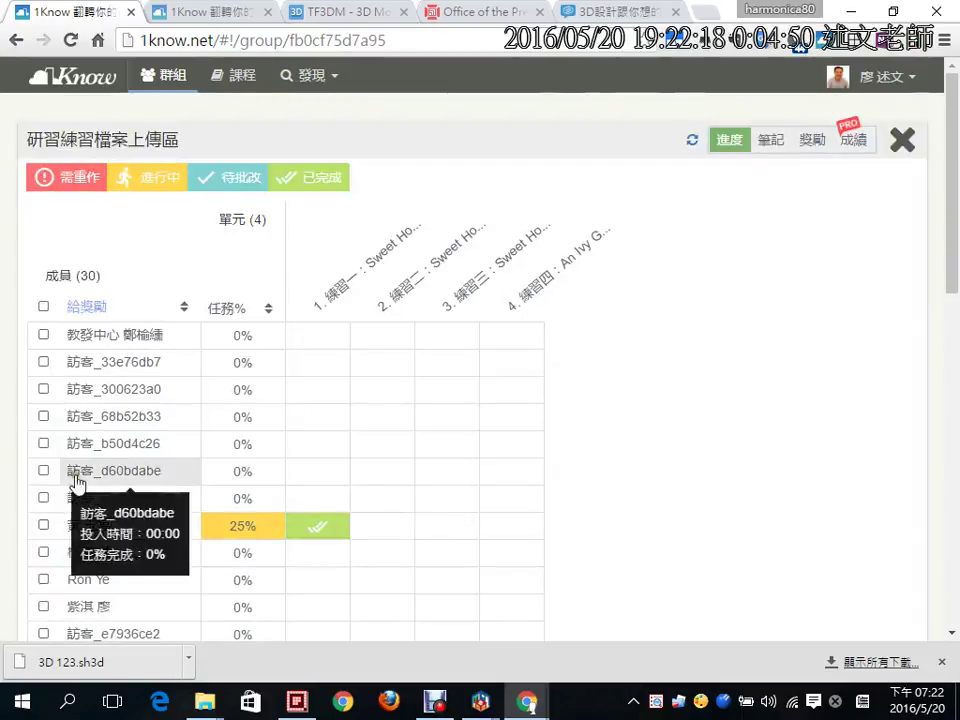
{"action": "left_click", "coordinate": [43, 525]}
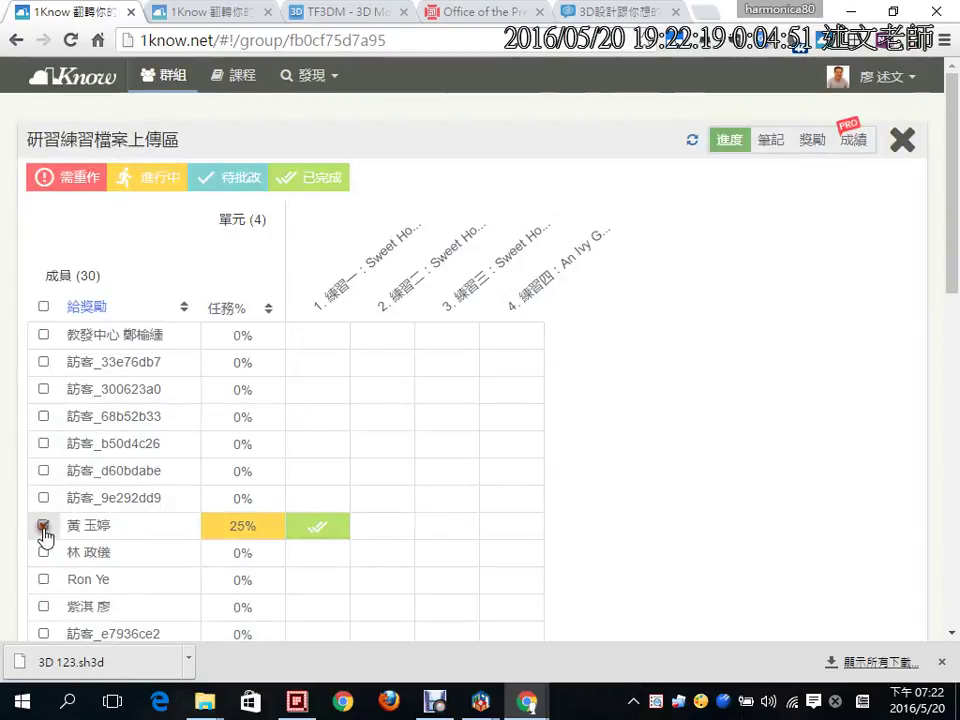
{"action": "left_click", "coordinate": [88, 307]}
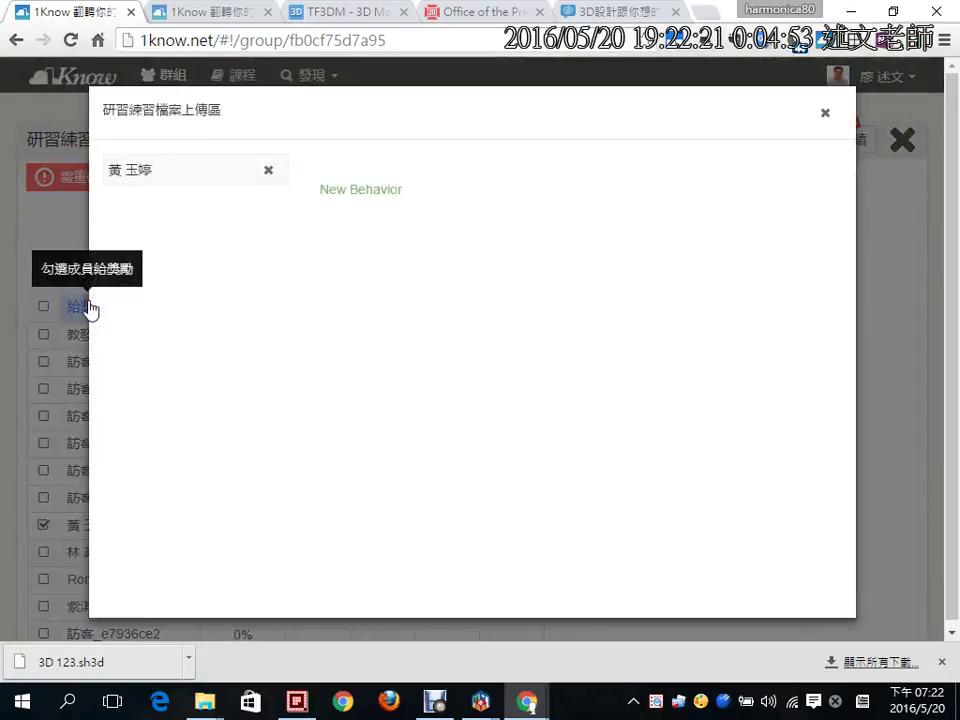
{"action": "left_click", "coordinate": [825, 114]}
{"action": "left_click", "coordinate": [903, 141]}
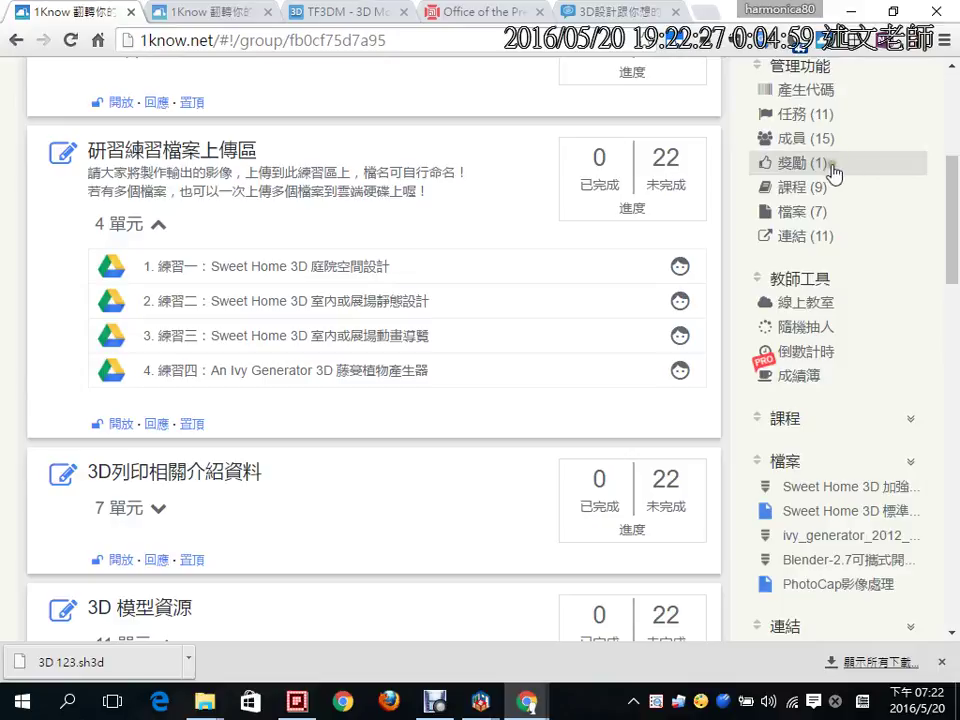
Copy all reward items from the 嶺東科大：動態視覺媒體設計(視傳大三)(104學年)(三明學院) group into this group's 獎勵 settings.
{"action": "left_click", "coordinate": [804, 165]}
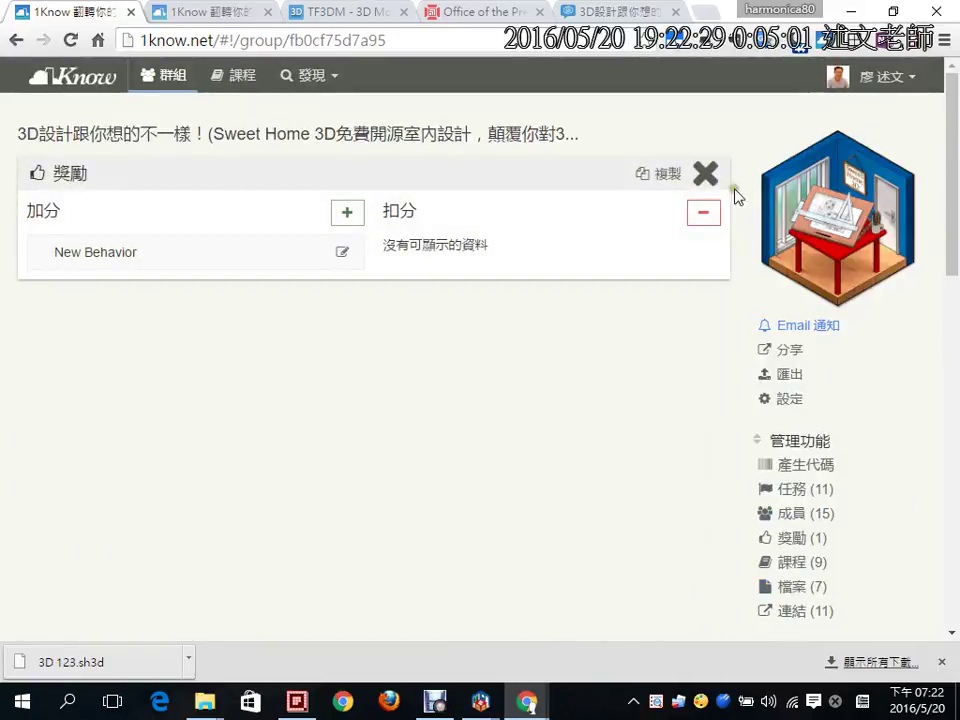
{"action": "left_click", "coordinate": [645, 174]}
{"action": "left_click", "coordinate": [555, 322]}
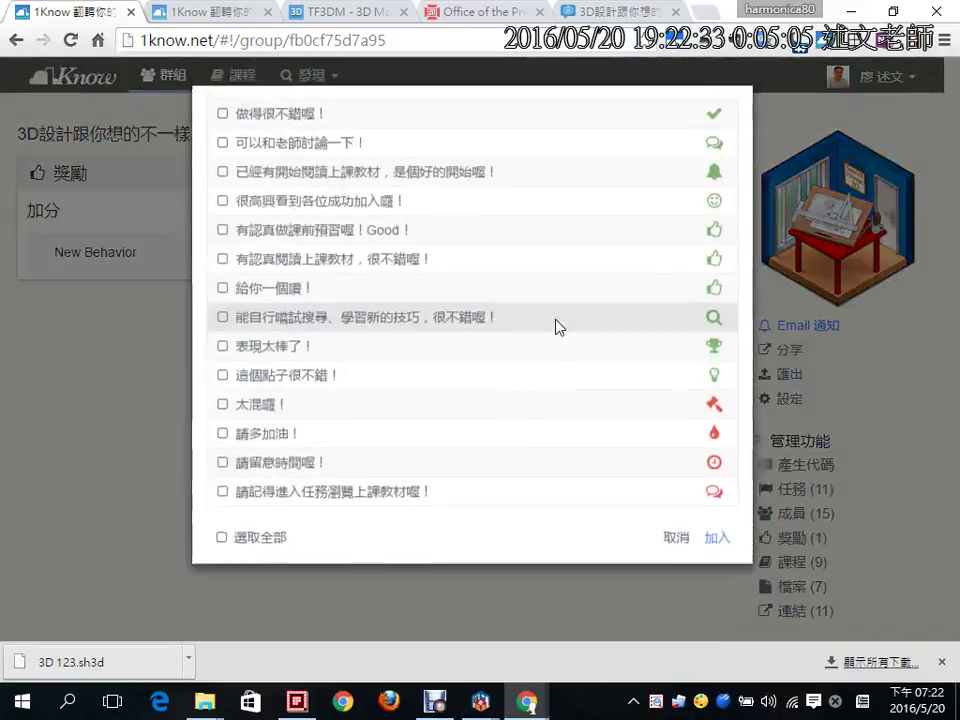
{"action": "left_click", "coordinate": [240, 538]}
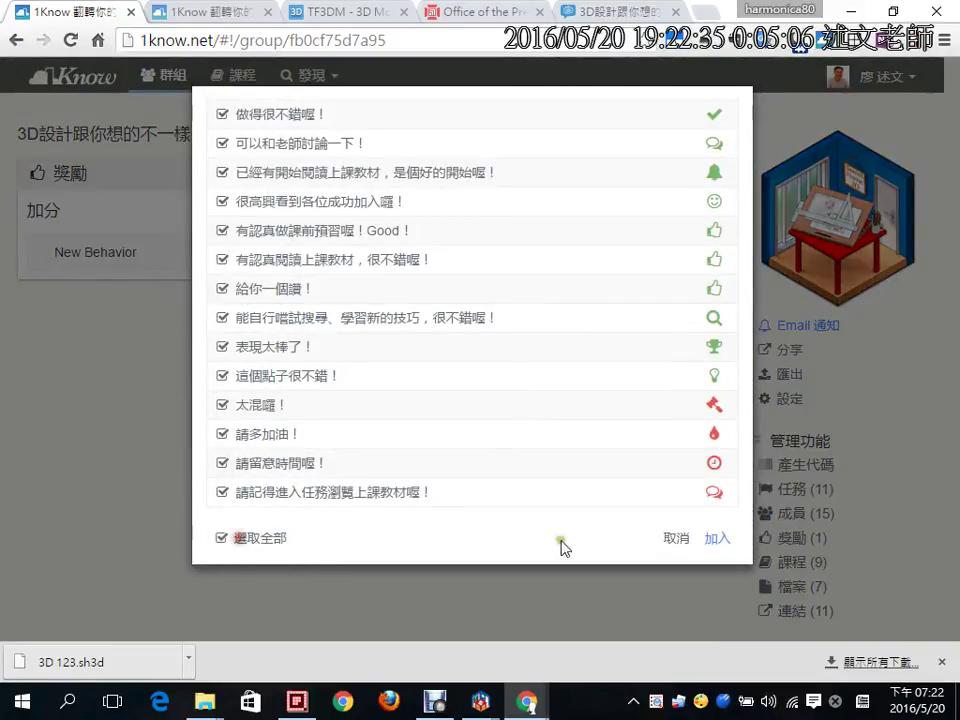
{"action": "left_click", "coordinate": [709, 540]}
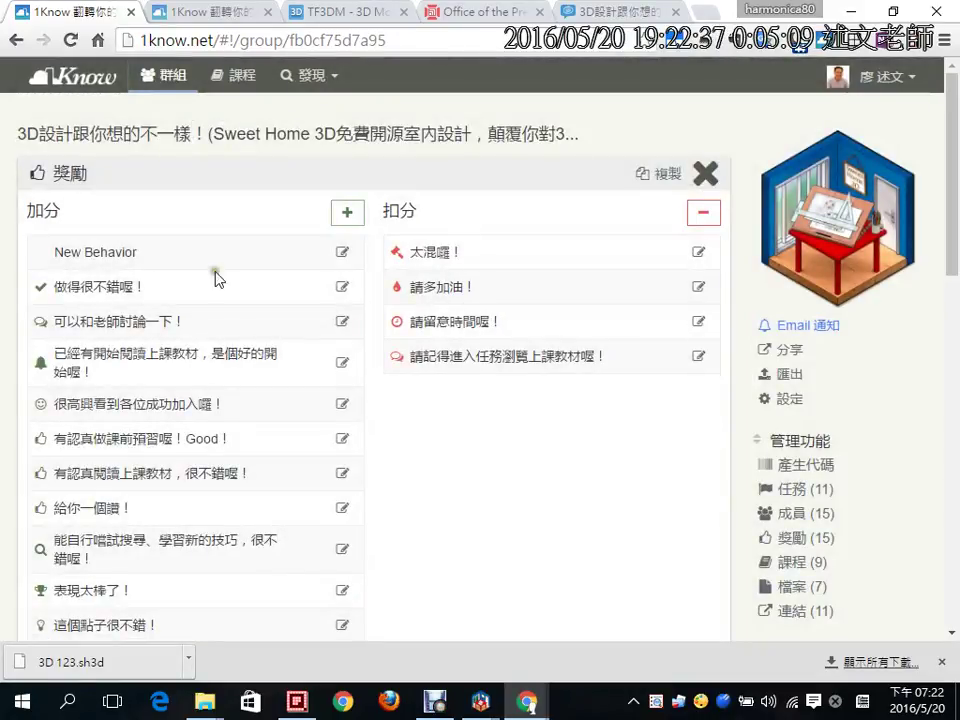
Delete the "New Behavior" item from the group's 加分 reward list.
{"action": "left_click", "coordinate": [342, 252]}
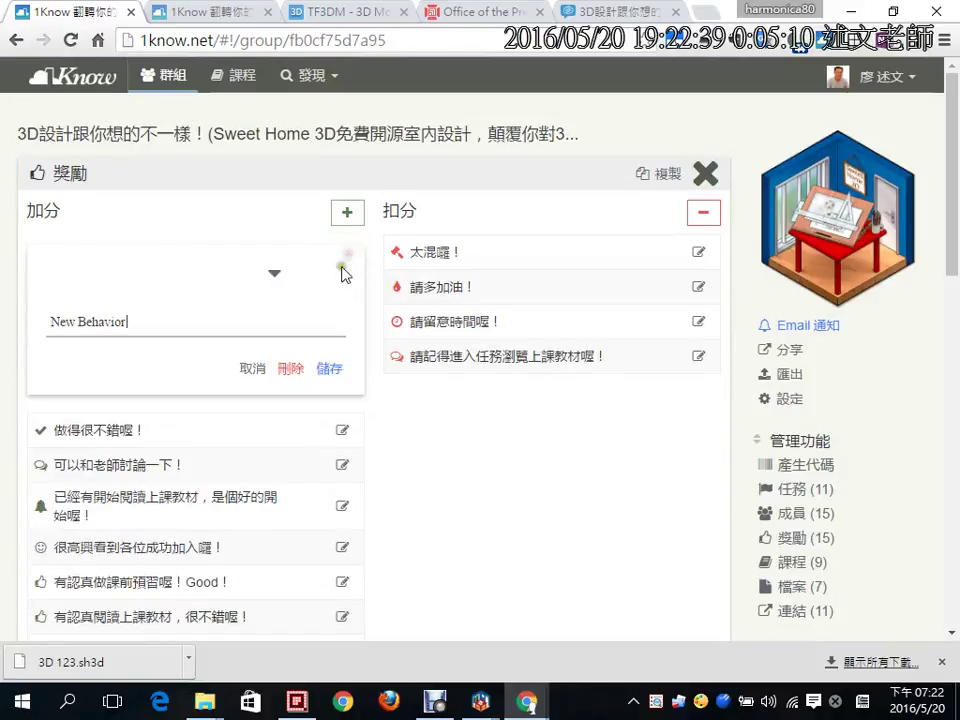
{"action": "left_click", "coordinate": [291, 368]}
{"action": "left_click", "coordinate": [252, 394]}
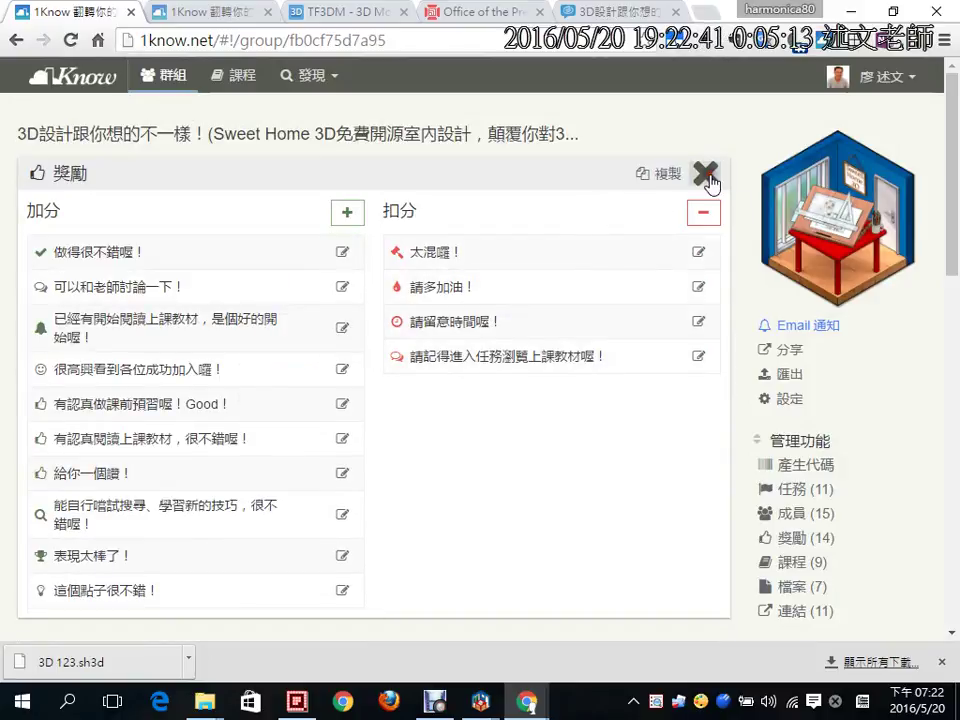
Give the 給你一個讚！ reward to the student with the completed exercise in the 研習練習檔案上傳區 progress table, and close the table.
{"action": "left_click", "coordinate": [707, 176]}
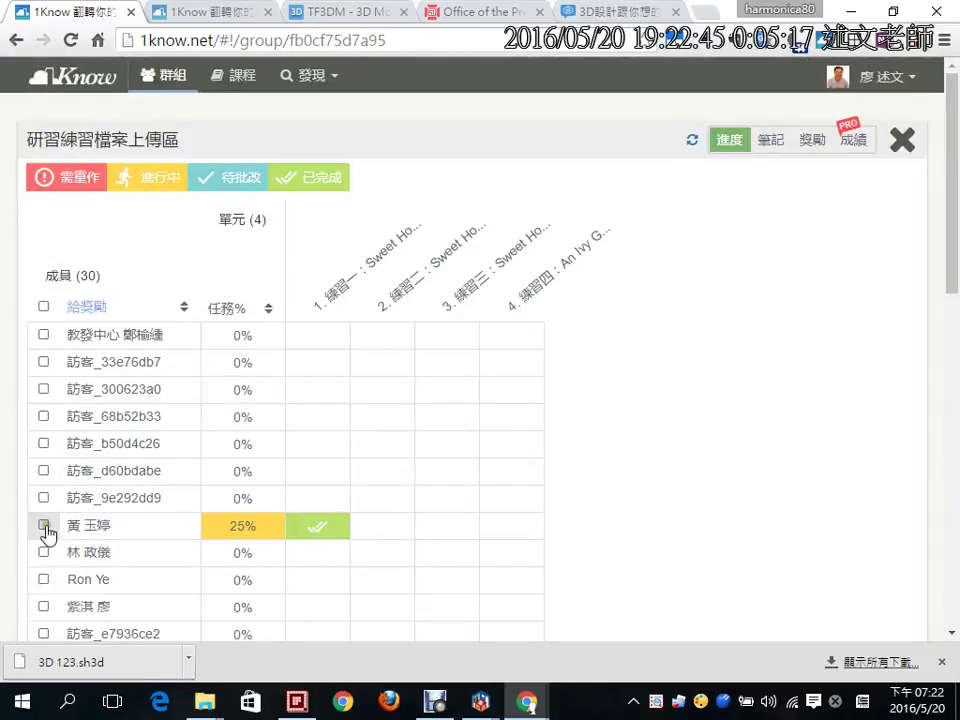
{"action": "left_click", "coordinate": [44, 526]}
{"action": "left_click", "coordinate": [86, 306]}
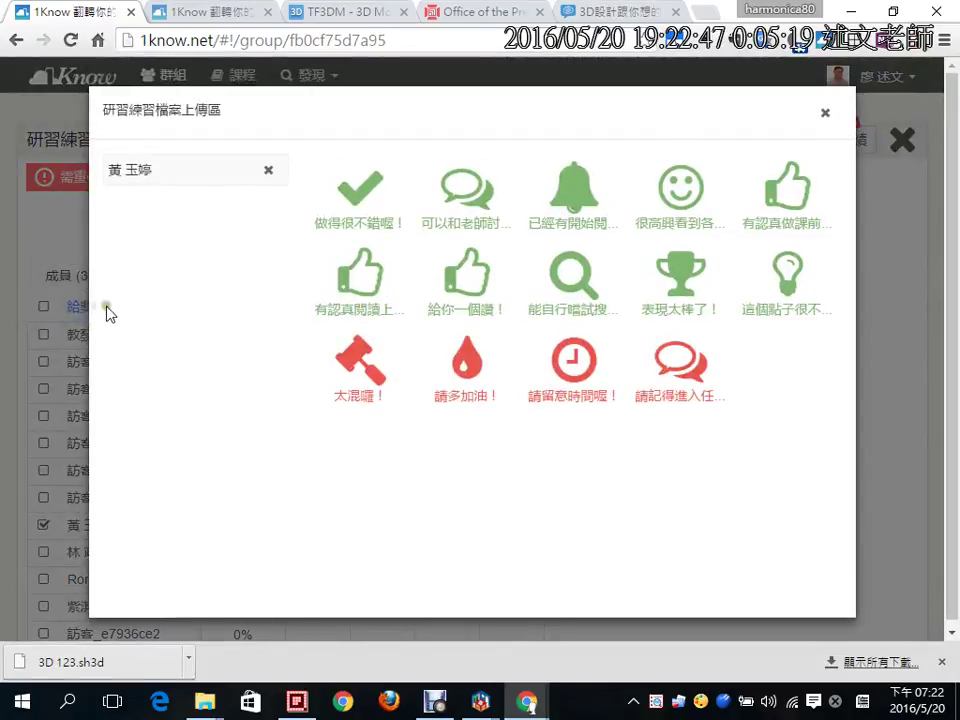
{"action": "left_click", "coordinate": [455, 285]}
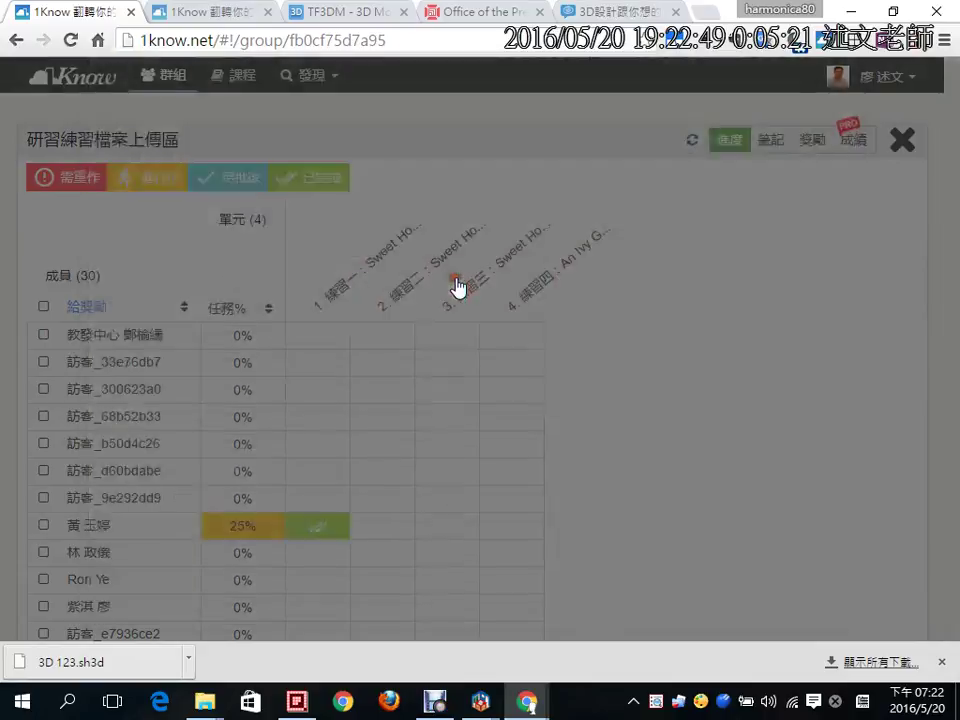
{"action": "left_click", "coordinate": [903, 141]}
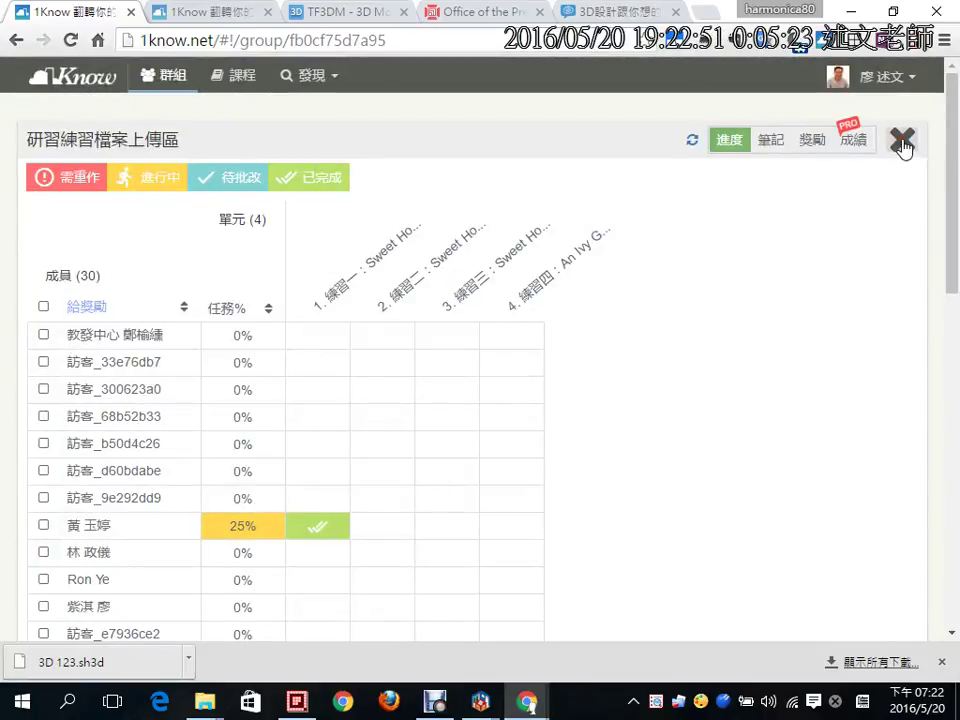
{"action": "scroll", "coordinate": [955, 118], "scroll_direction": "up", "scroll_amount": 4}
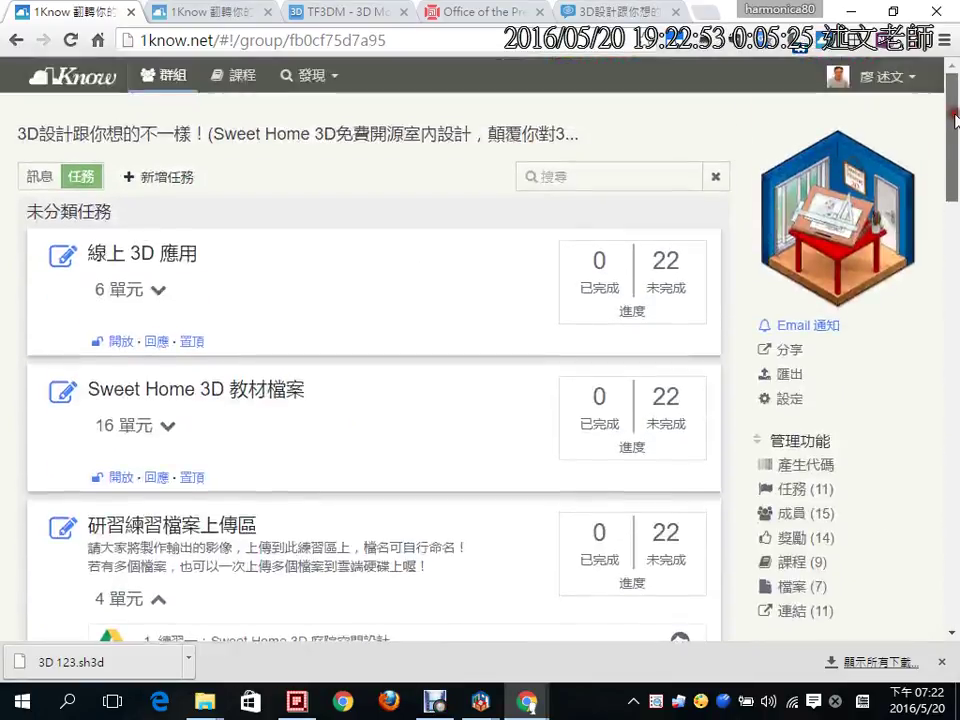
{"action": "mouse_move", "coordinate": [738, 287]}
{"action": "left_mouse_down"}
{"action": "mouse_move", "coordinate": [909, 388]}
{"action": "mouse_move", "coordinate": [928, 389]}
{"action": "left_mouse_up"}
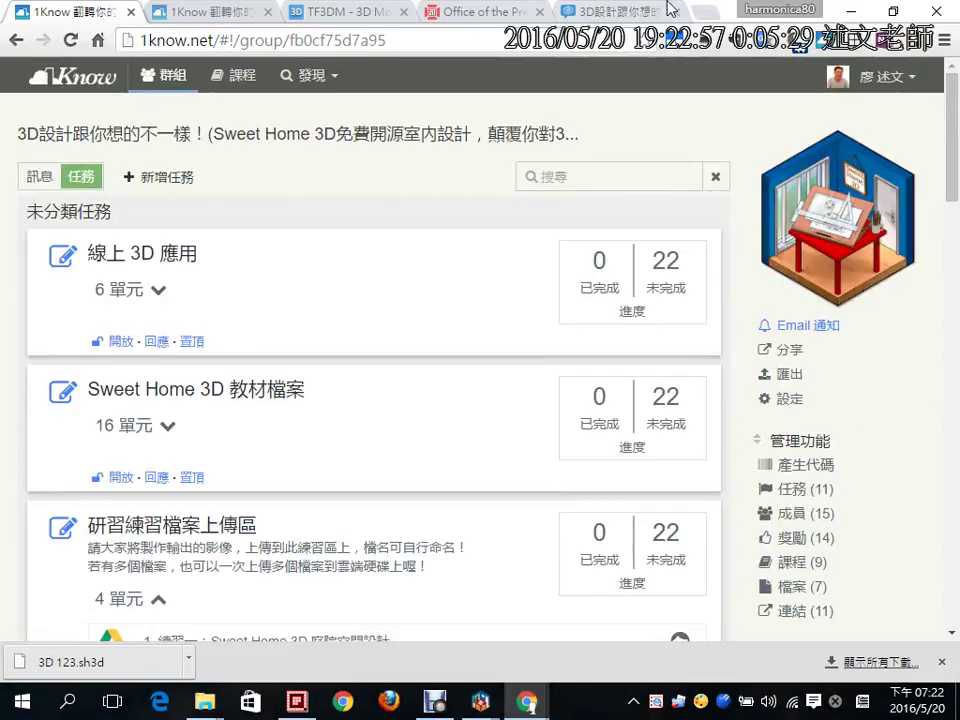